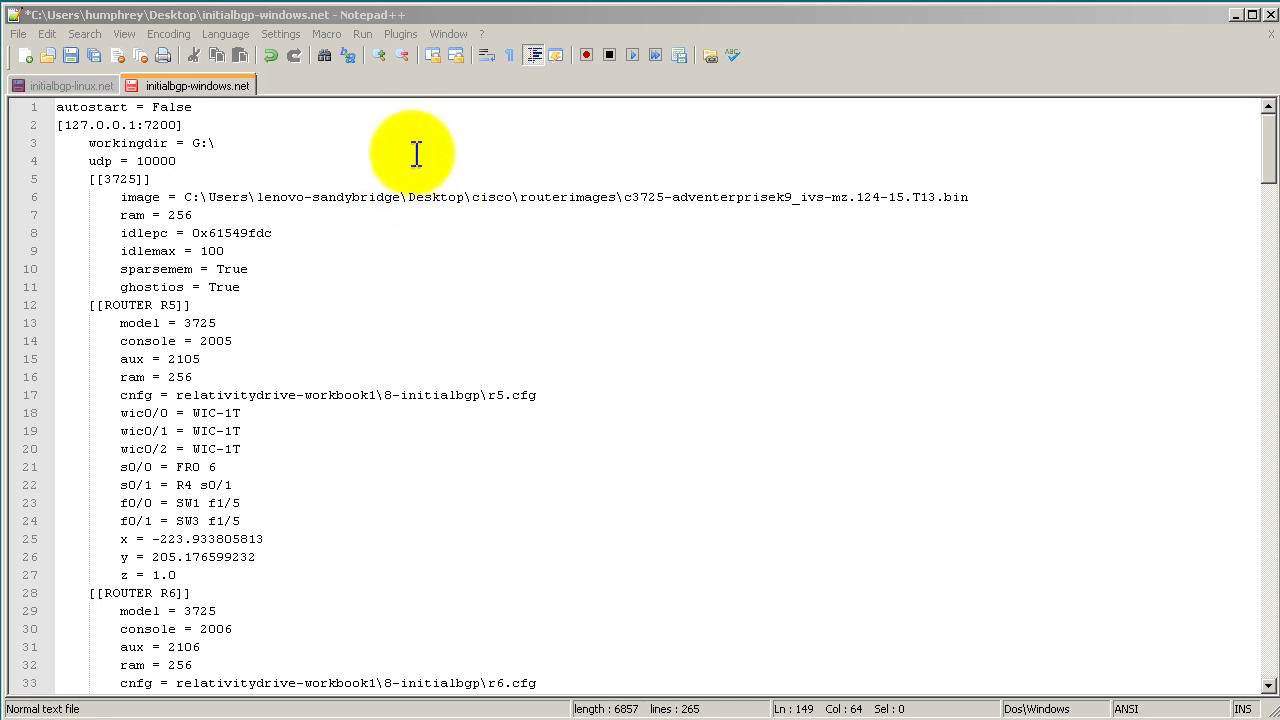
# Glance at initialbgp-linux.net, return to initialbgp-windows.net, and mark its [127.0.0.1:7200] line
pyautogui.click(41, 83)
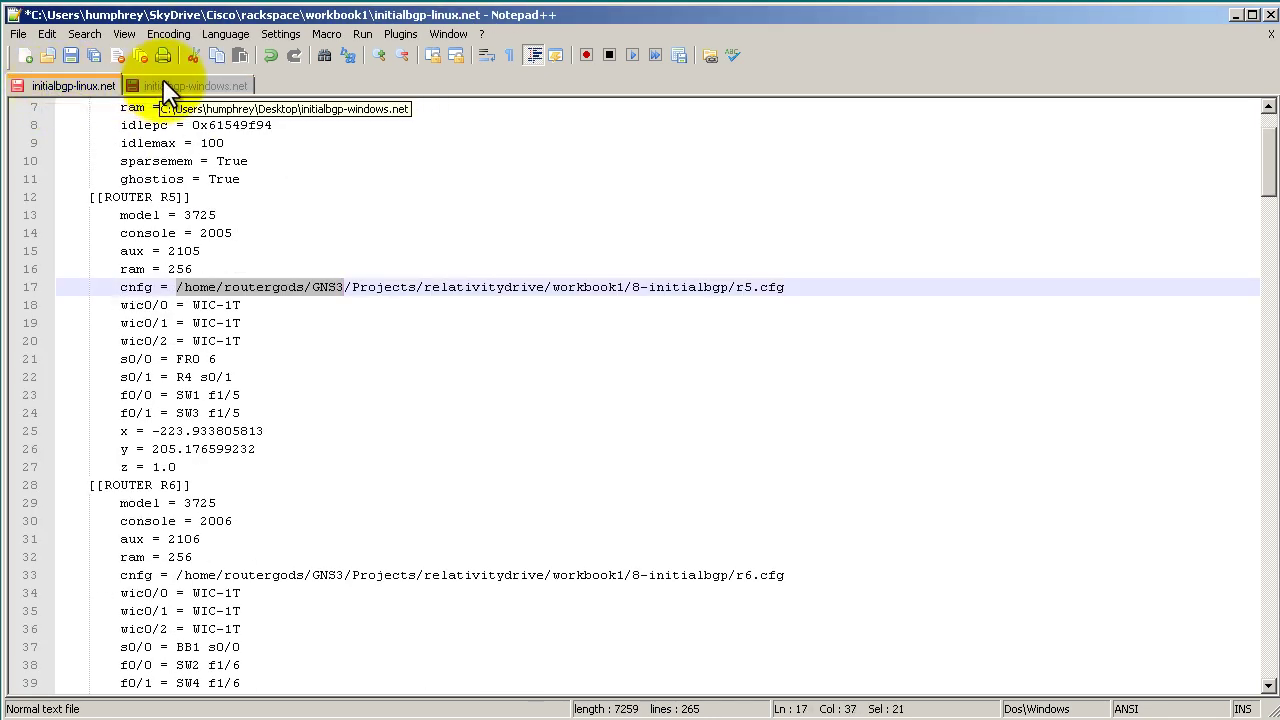
pyautogui.click(162, 80)
pyautogui.click(77, 84)
pyautogui.click(162, 83)
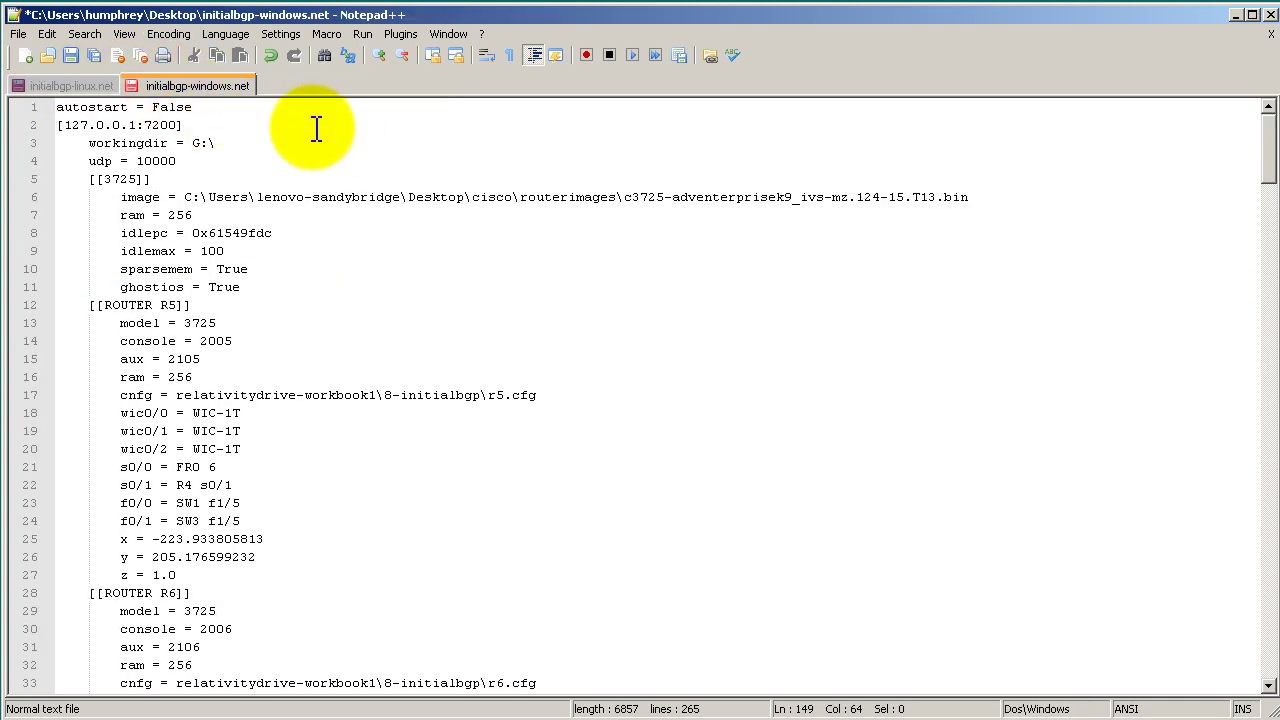
pyautogui.moveTo(345, 122)
pyautogui.mouseDown()
pyautogui.moveTo(195, 124)
pyautogui.moveTo(232, 114)
pyautogui.moveTo(228, 129)
pyautogui.mouseUp()
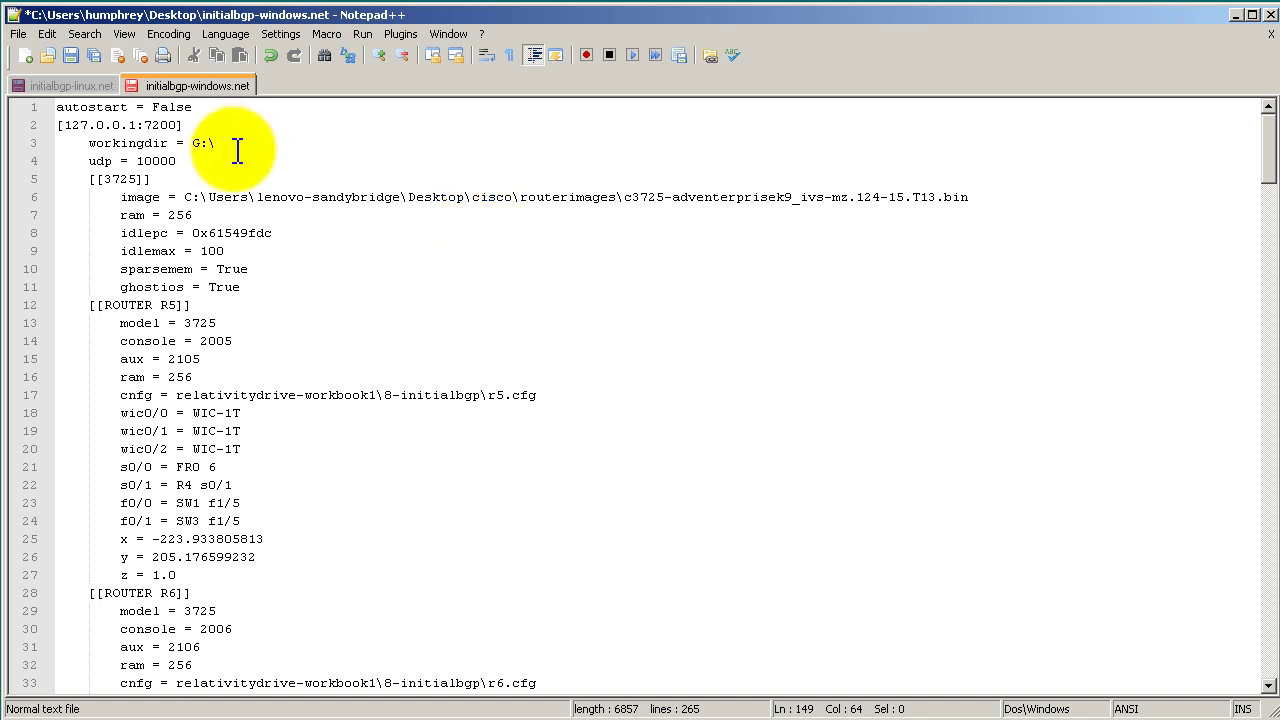
# Draw an arrow at the G:\ working directory on line 3, then erase it
pyautogui.moveTo(358, 143)
pyautogui.mouseDown()
pyautogui.moveTo(231, 146)
pyautogui.moveTo(257, 152)
pyautogui.mouseUp()
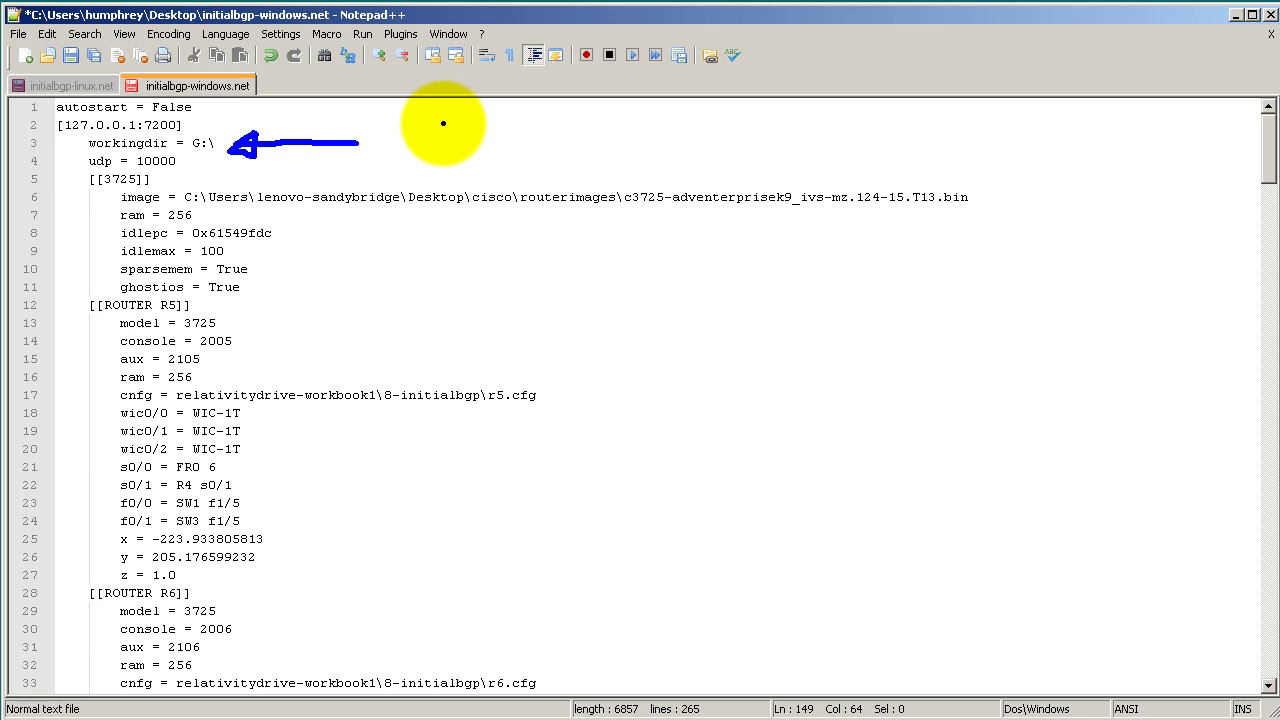
pyautogui.press('Escape')
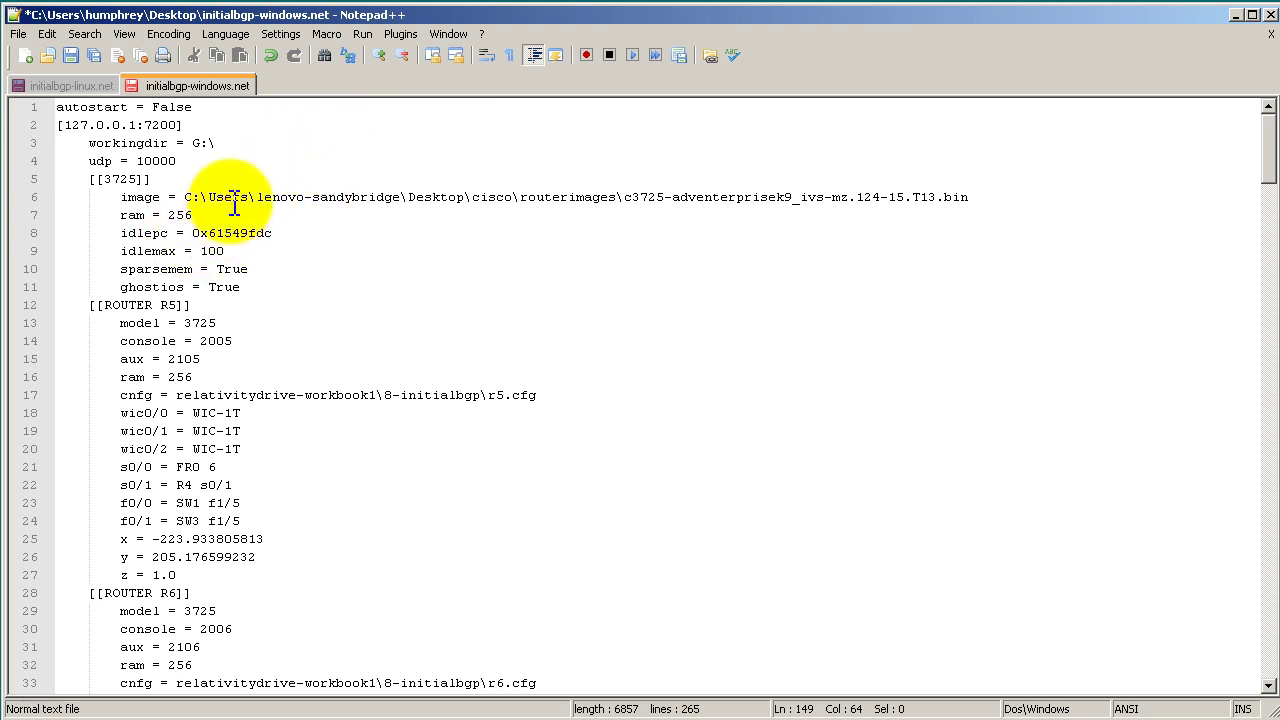
pyautogui.hotkey('ctrl', '2')
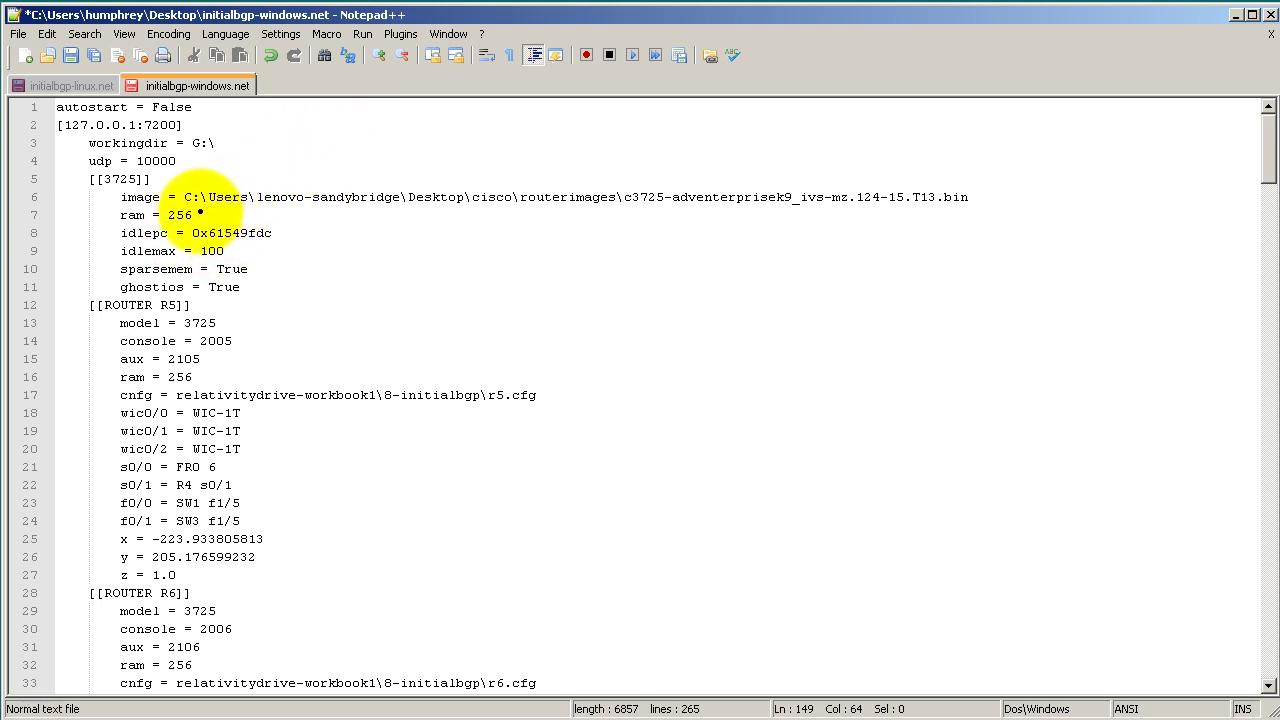
pyautogui.moveTo(200, 212)
pyautogui.mouseDown()
pyautogui.moveTo(1003, 238)
pyautogui.moveTo(1031, 212)
pyautogui.mouseUp()
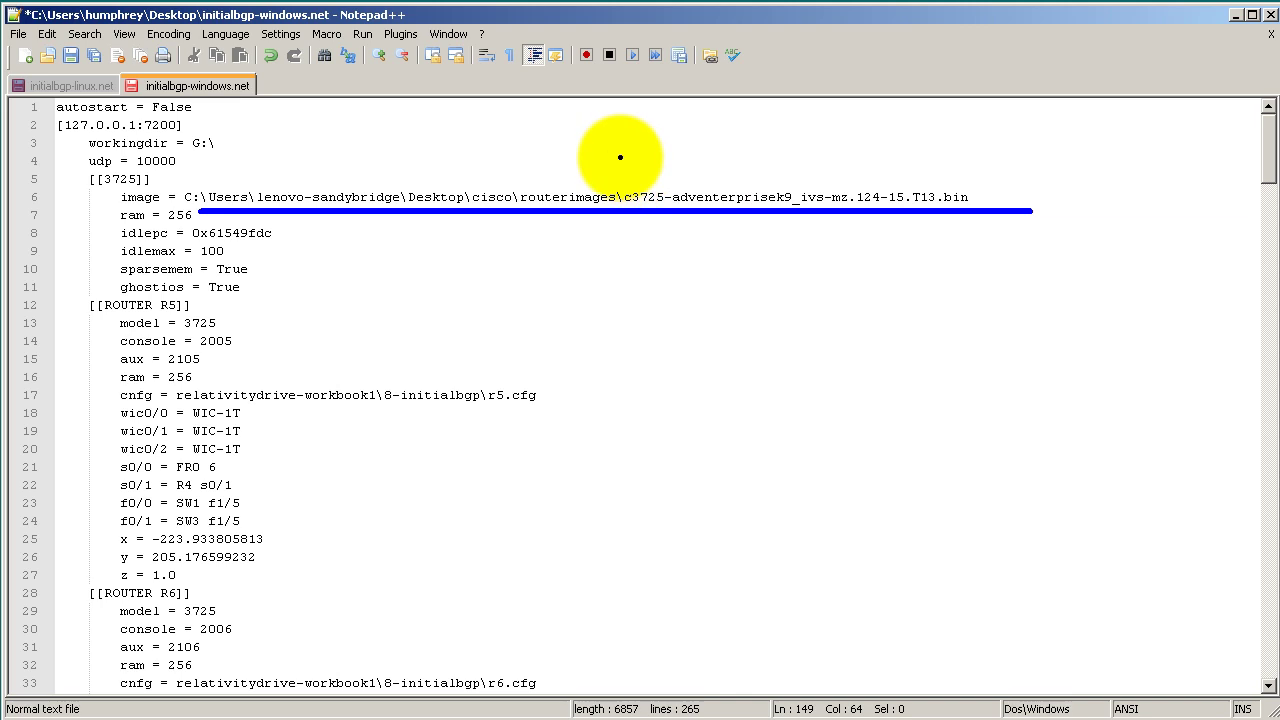
pyautogui.moveTo(620, 157); pyautogui.dragTo(620, 222)
pyautogui.moveTo(181, 168); pyautogui.dragTo(183, 211)
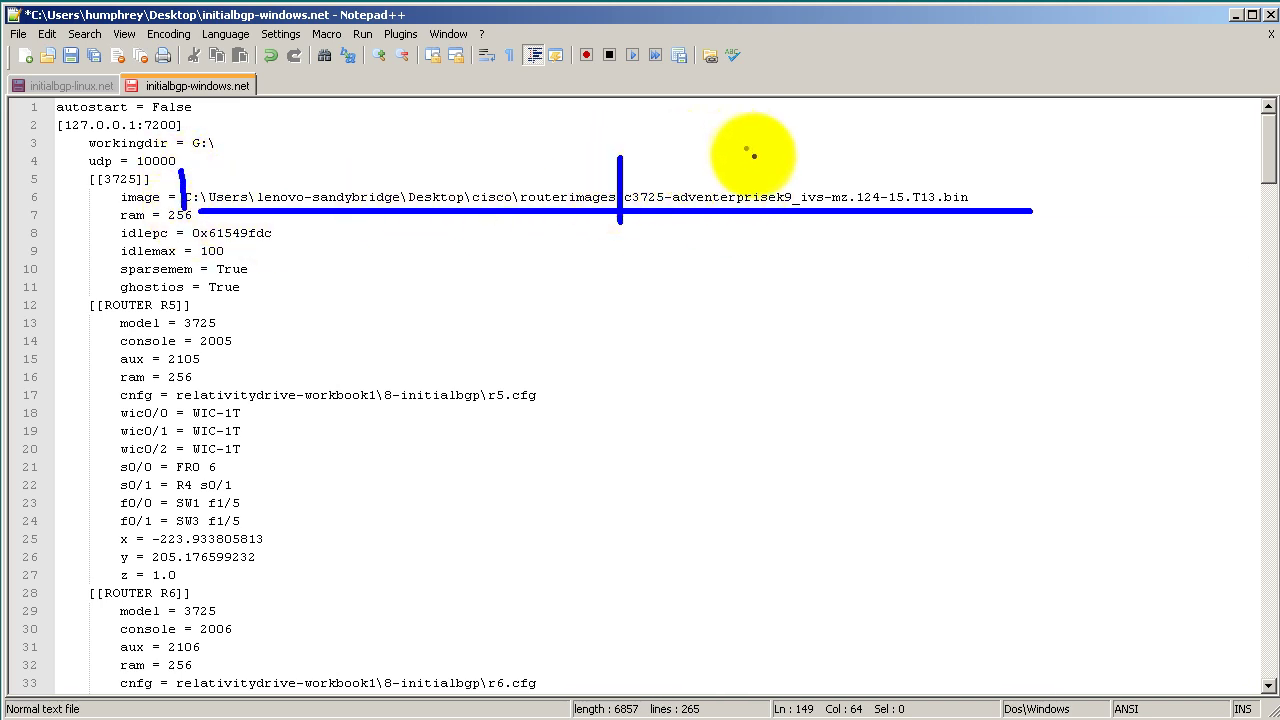
pyautogui.moveTo(757, 157)
pyautogui.mouseDown()
pyautogui.moveTo(780, 177)
pyautogui.moveTo(752, 148)
pyautogui.mouseUp()
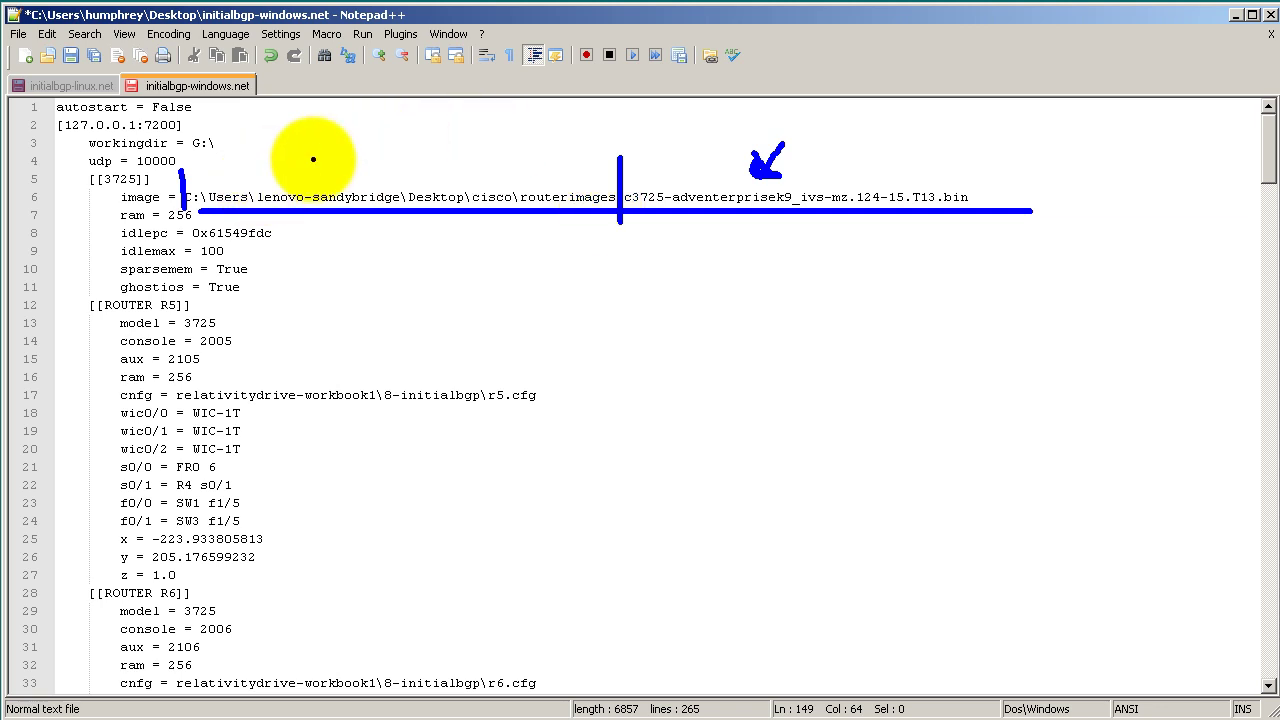
pyautogui.moveTo(292, 172)
pyautogui.mouseDown()
pyautogui.moveTo(316, 158)
pyautogui.moveTo(304, 172)
pyautogui.mouseUp()
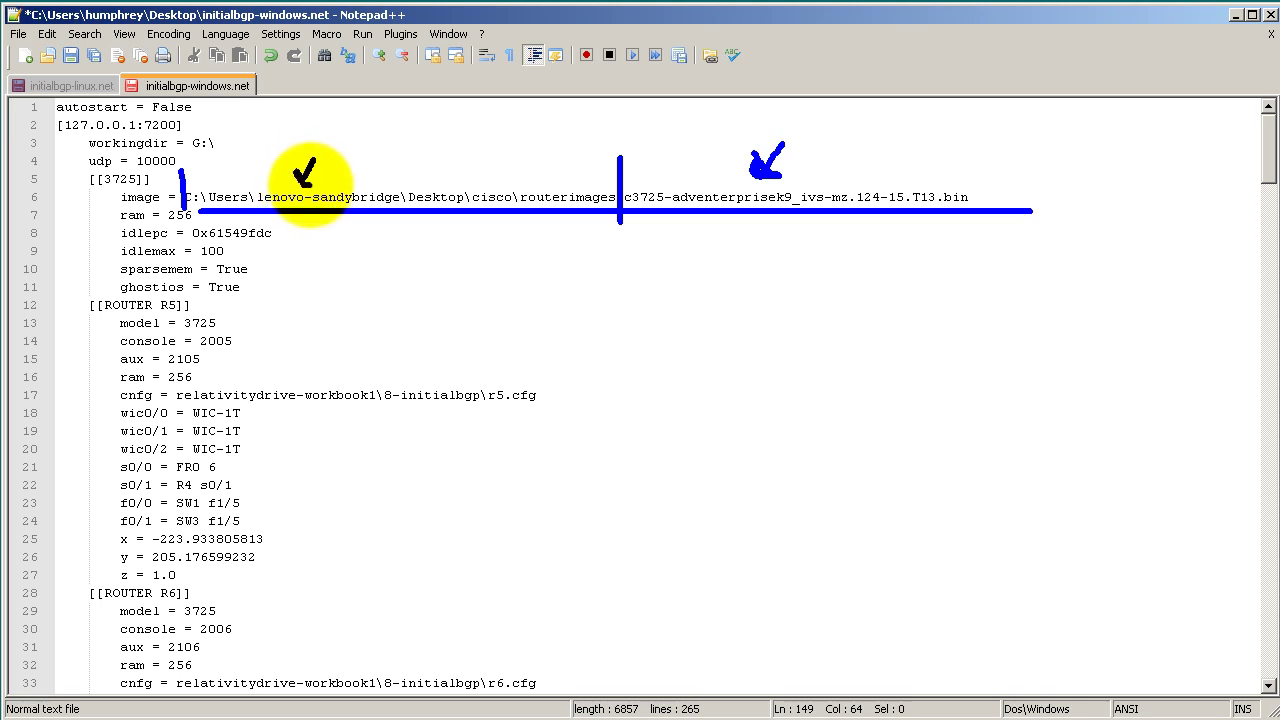
pyautogui.moveTo(304, 172); pyautogui.dragTo(306, 176)
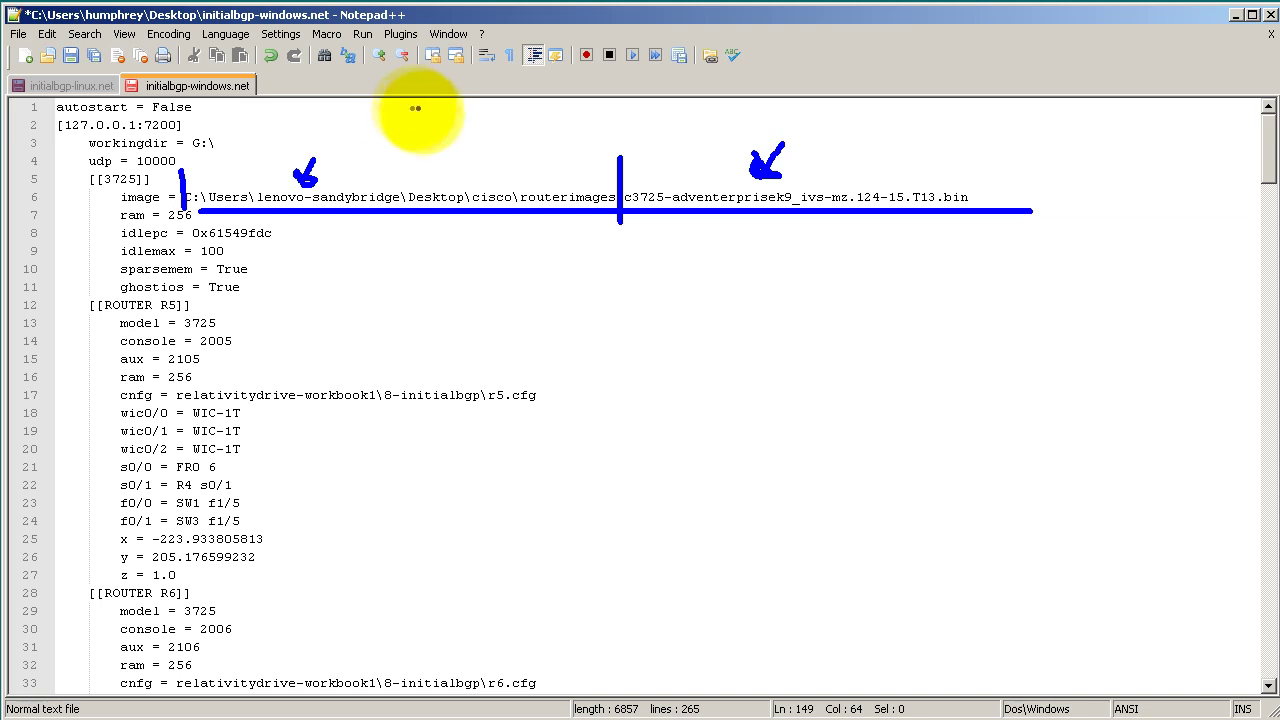
pyautogui.moveTo(468, 136); pyautogui.dragTo(486, 180)
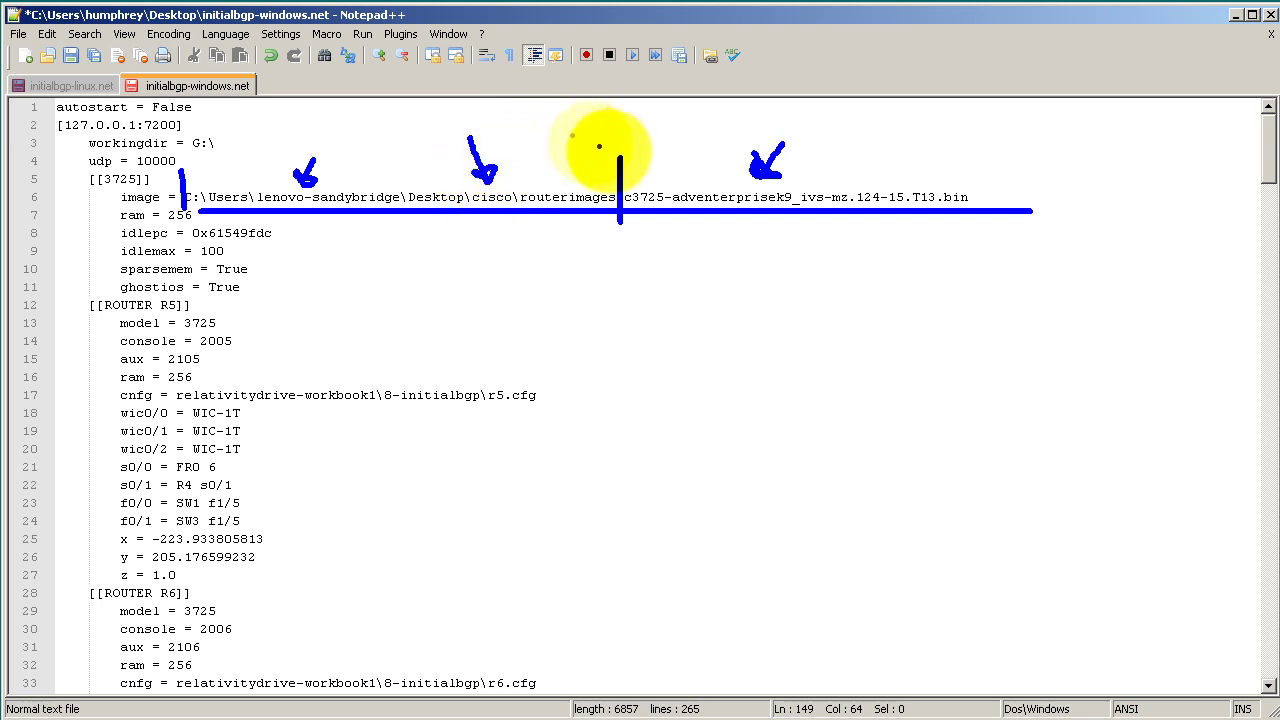
pyautogui.moveTo(863, 150)
pyautogui.mouseDown()
pyautogui.moveTo(840, 183)
pyautogui.moveTo(838, 168)
pyautogui.moveTo(852, 182)
pyautogui.moveTo(857, 170)
pyautogui.mouseUp()
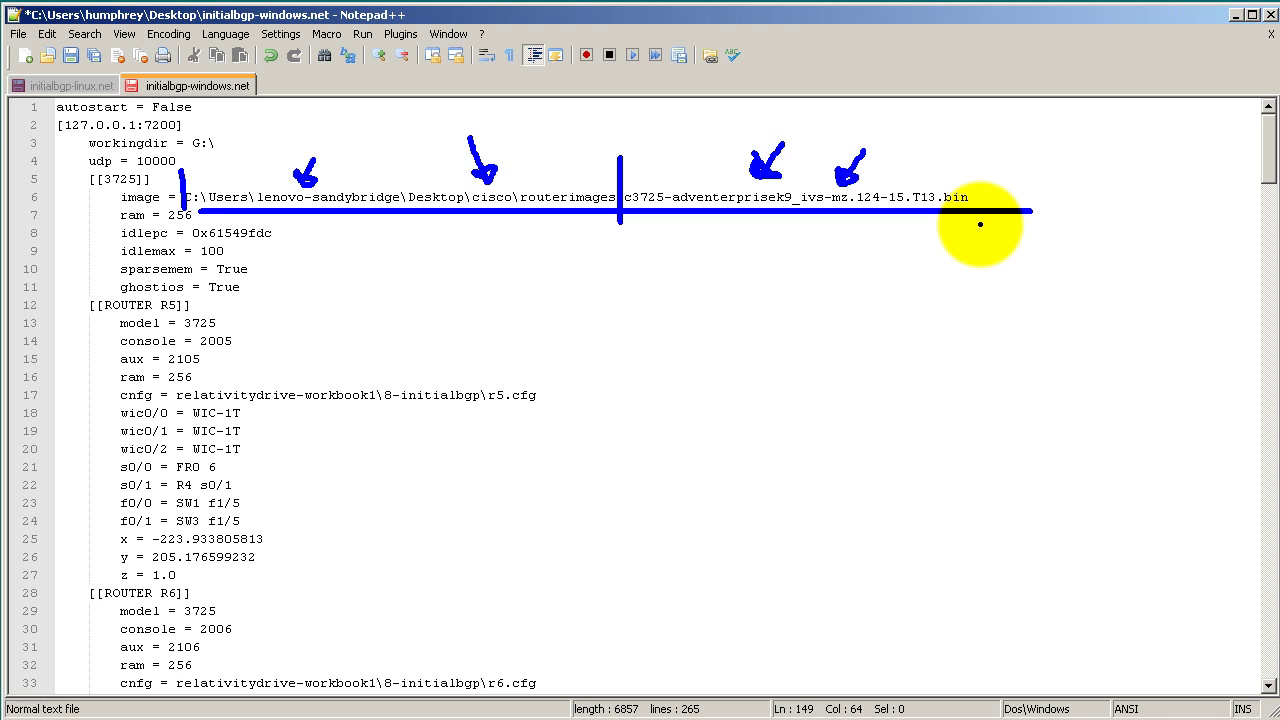
pyautogui.press('Escape')
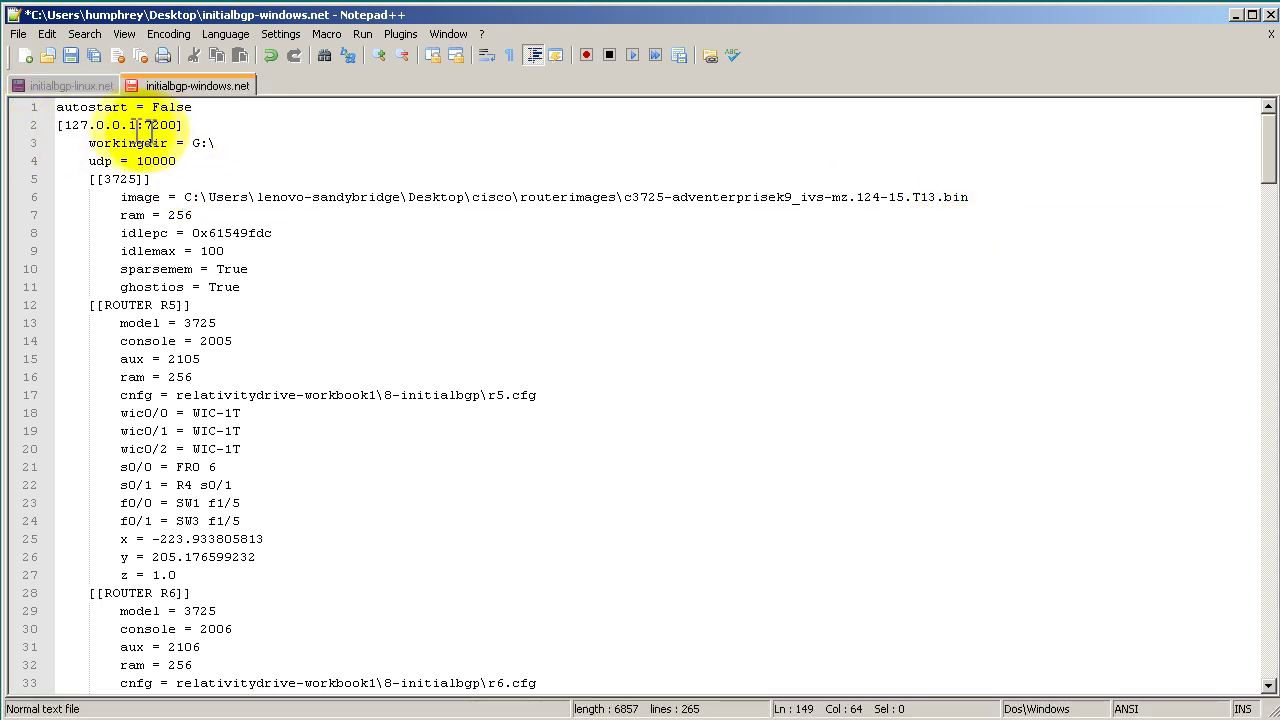
# In initialbgp-linux.net, select /opt/GNS3/tmp and the line 6 image folder path, then return
pyautogui.click(99, 84)
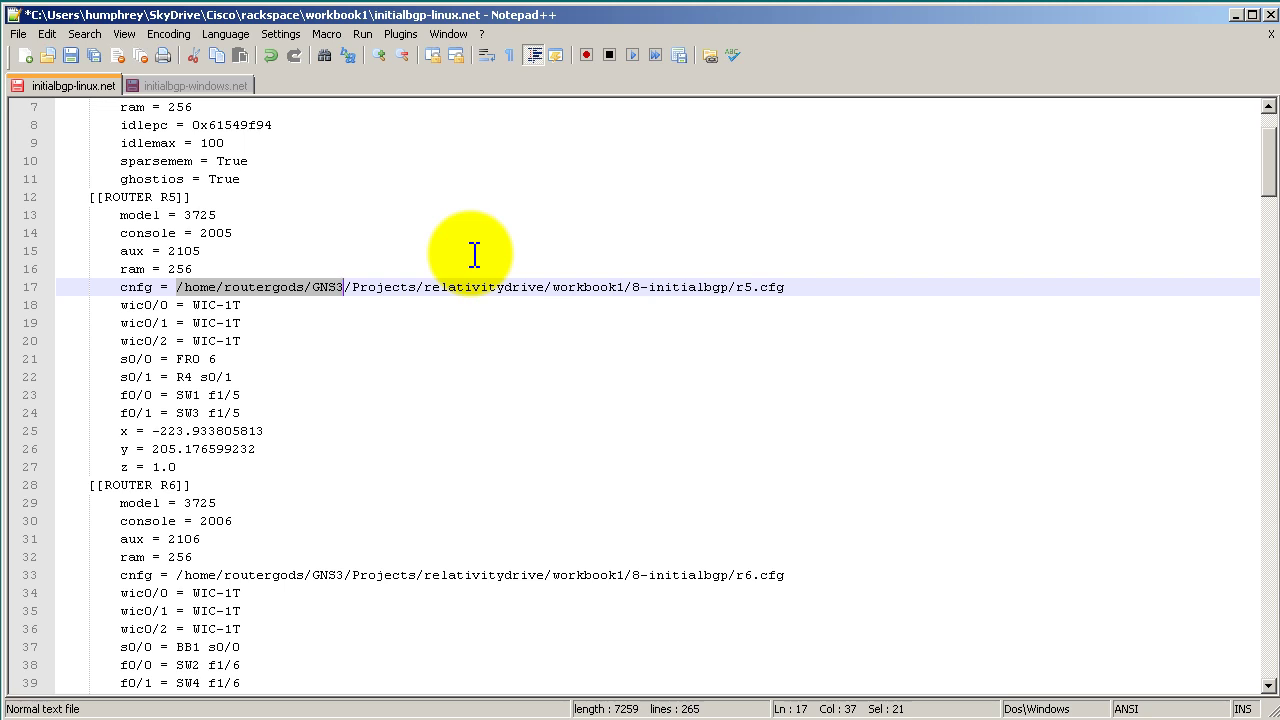
pyautogui.scroll(2, 440, 245)
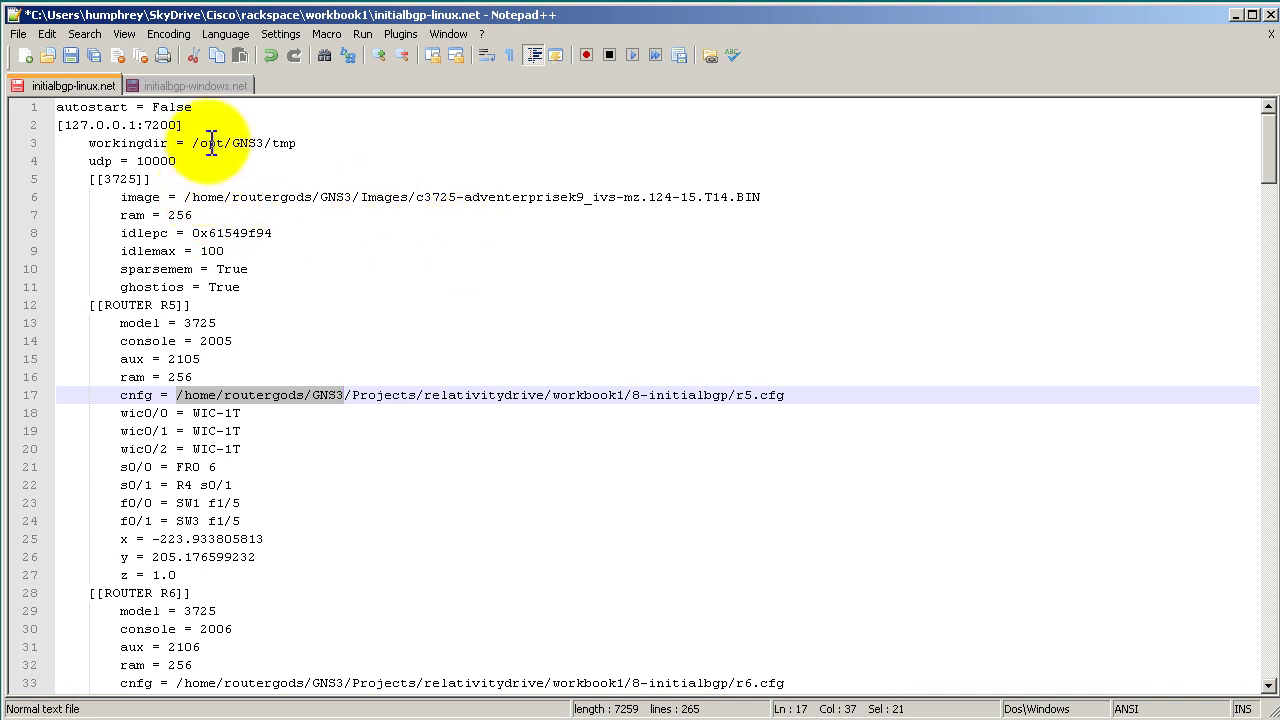
pyautogui.moveTo(192, 143); pyautogui.dragTo(308, 143)
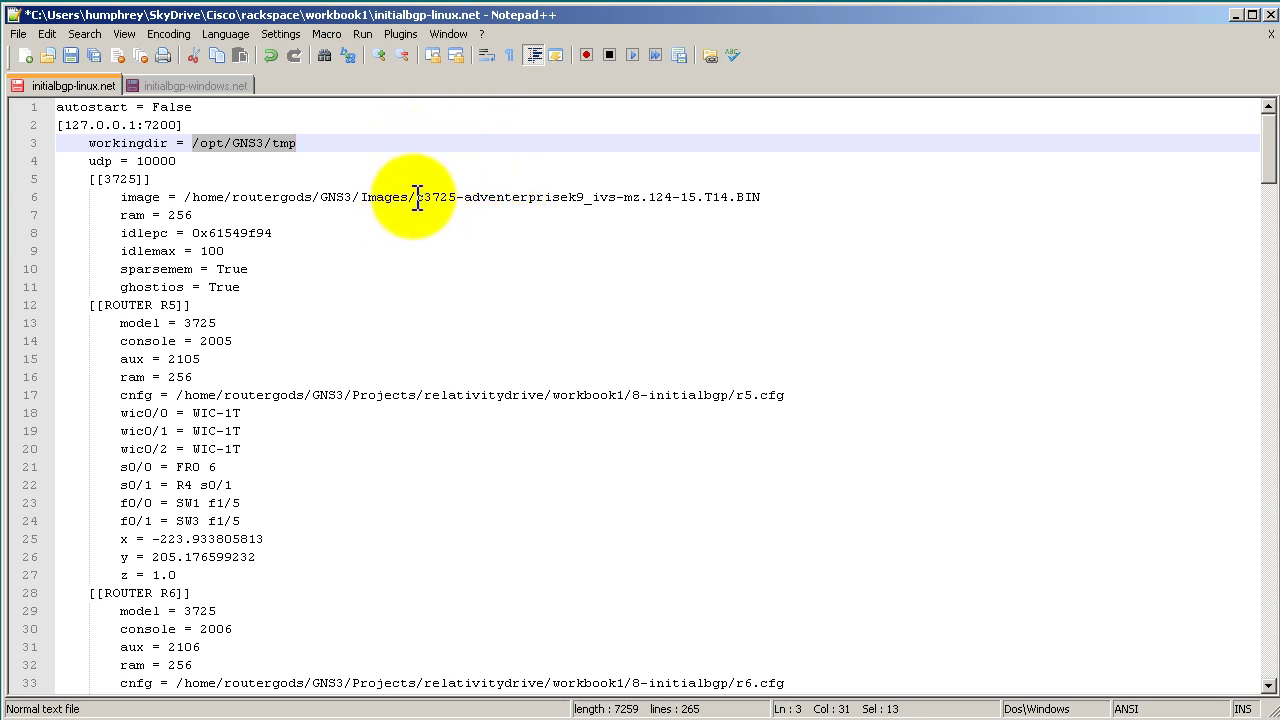
pyautogui.moveTo(416, 197); pyautogui.dragTo(186, 197)
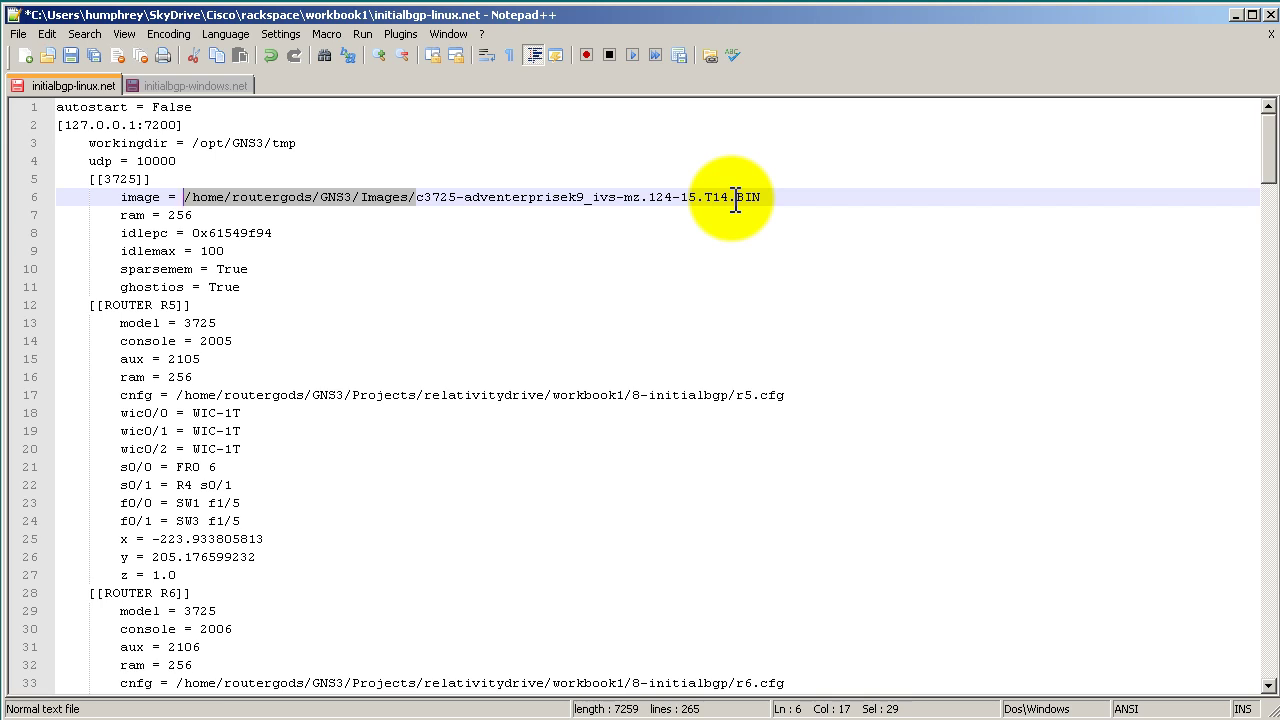
pyautogui.hotkey('ctrl', 'Tab')
pyautogui.scroll(-1, 623, 360)
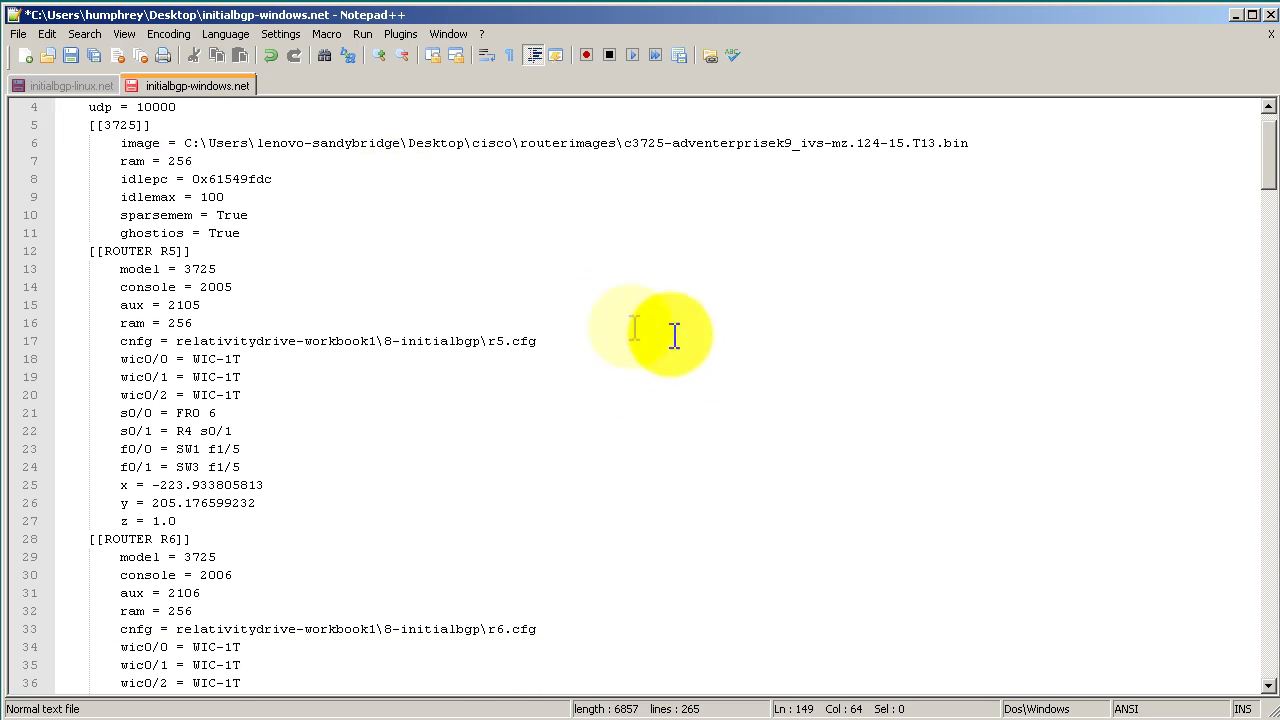
# Select idlepc 0x61549fdc on line 8, then the relativitydrive-workbook1\8-initialbgp\r5.cfg path on line 17
pyautogui.scroll(1, 674, 336)
pyautogui.doubleClick(205, 232)
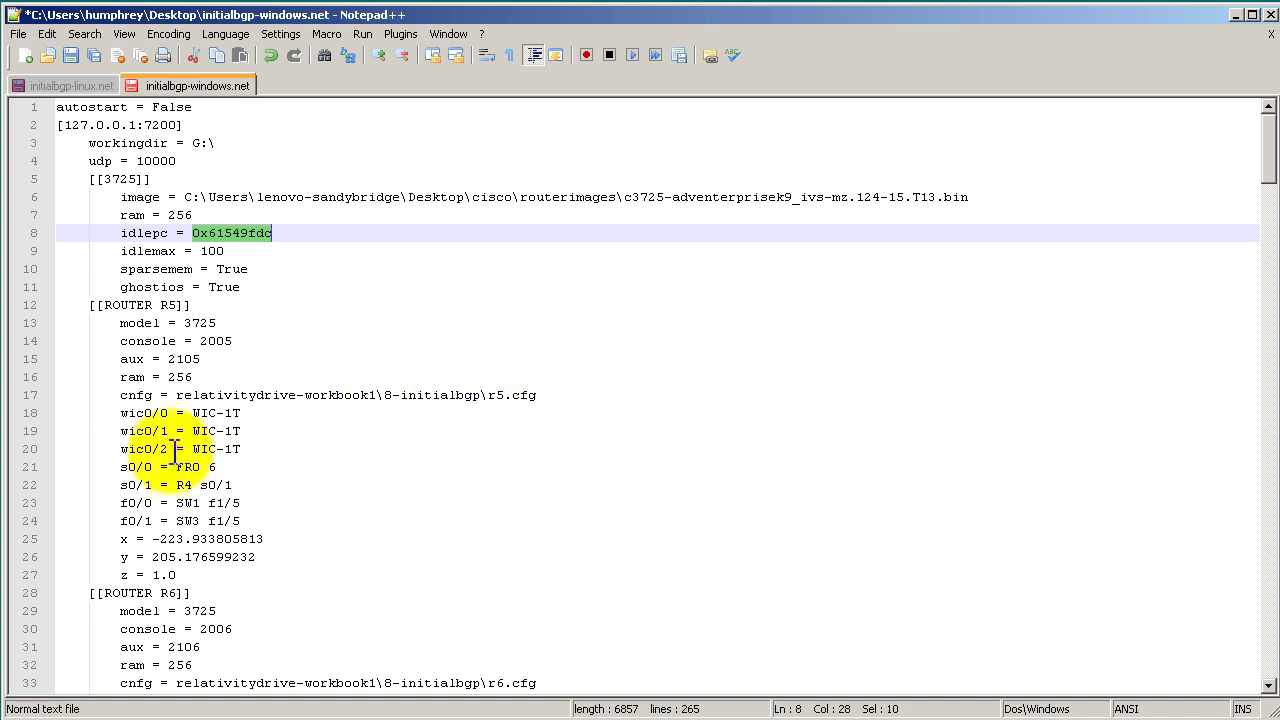
pyautogui.moveTo(177, 395); pyautogui.dragTo(571, 400)
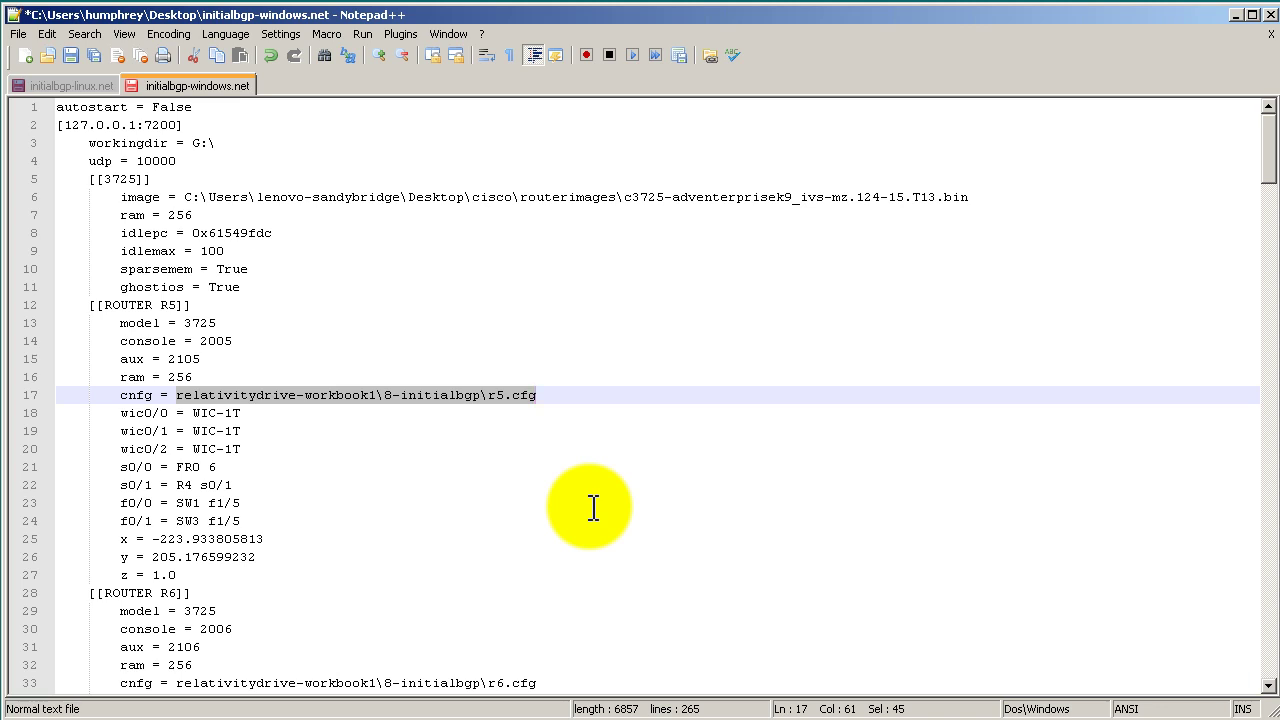
pyautogui.click(600, 449)
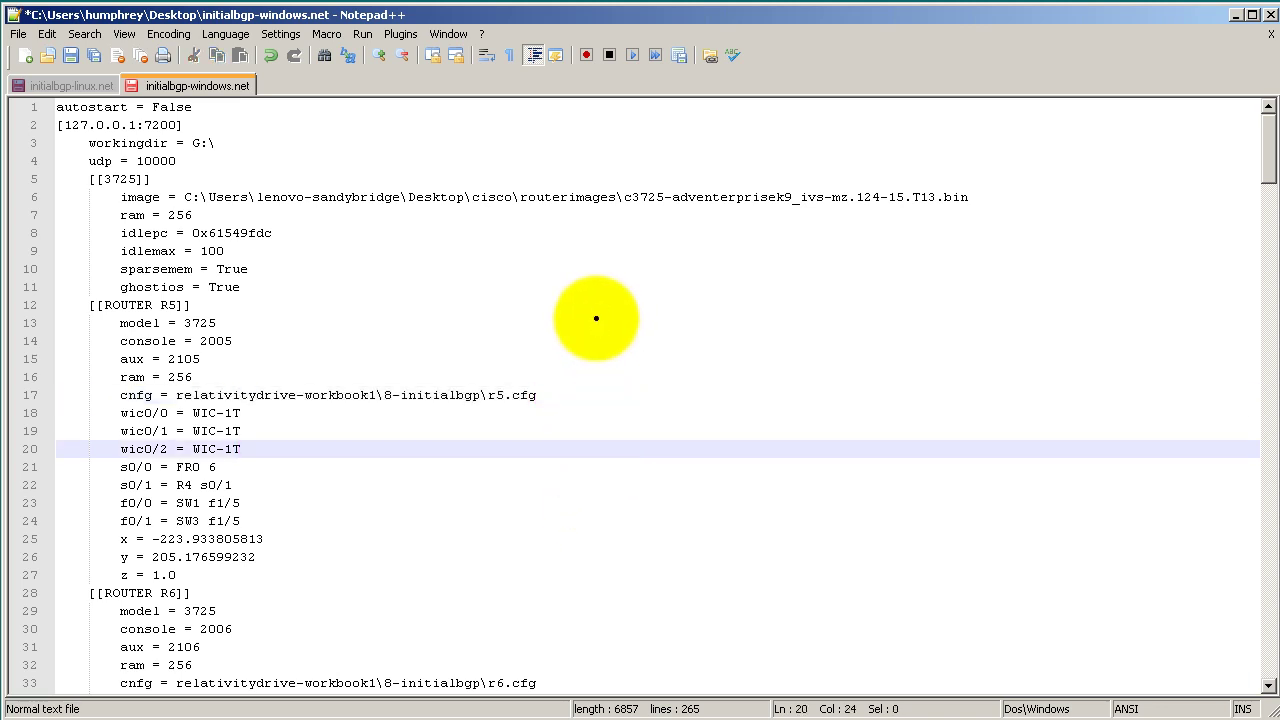
pyautogui.moveTo(577, 266)
pyautogui.mouseDown()
pyautogui.moveTo(471, 357)
pyautogui.moveTo(480, 321)
pyautogui.mouseUp()
pyautogui.moveTo(492, 410)
pyautogui.mouseDown()
pyautogui.moveTo(537, 408)
pyautogui.moveTo(512, 408)
pyautogui.moveTo(543, 371)
pyautogui.moveTo(522, 368)
pyautogui.mouseUp()
pyautogui.moveTo(660, 365); pyautogui.dragTo(660, 398)
pyautogui.moveTo(643, 378)
pyautogui.mouseDown()
pyautogui.moveTo(701, 397)
pyautogui.moveTo(703, 382)
pyautogui.moveTo(678, 402)
pyautogui.mouseUp()
pyautogui.moveTo(743, 354)
pyautogui.mouseDown()
pyautogui.moveTo(733, 402)
pyautogui.moveTo(751, 374)
pyautogui.mouseUp()
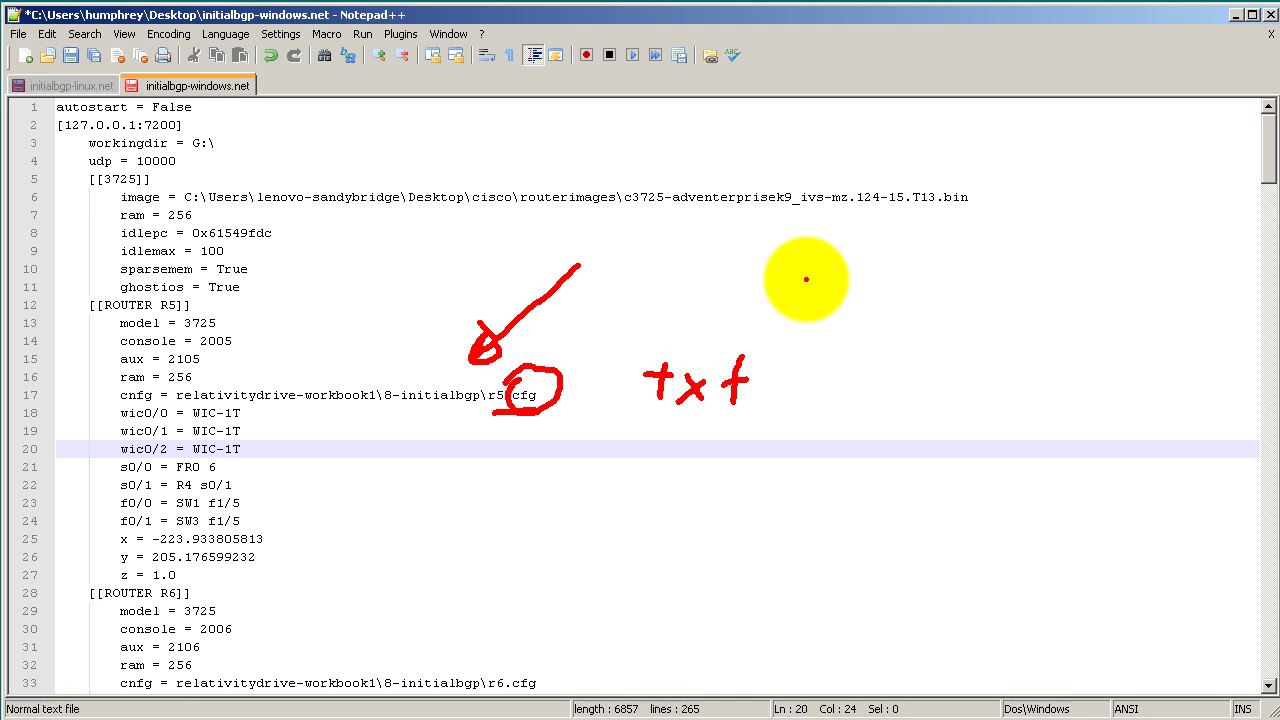
pyautogui.press('Escape')
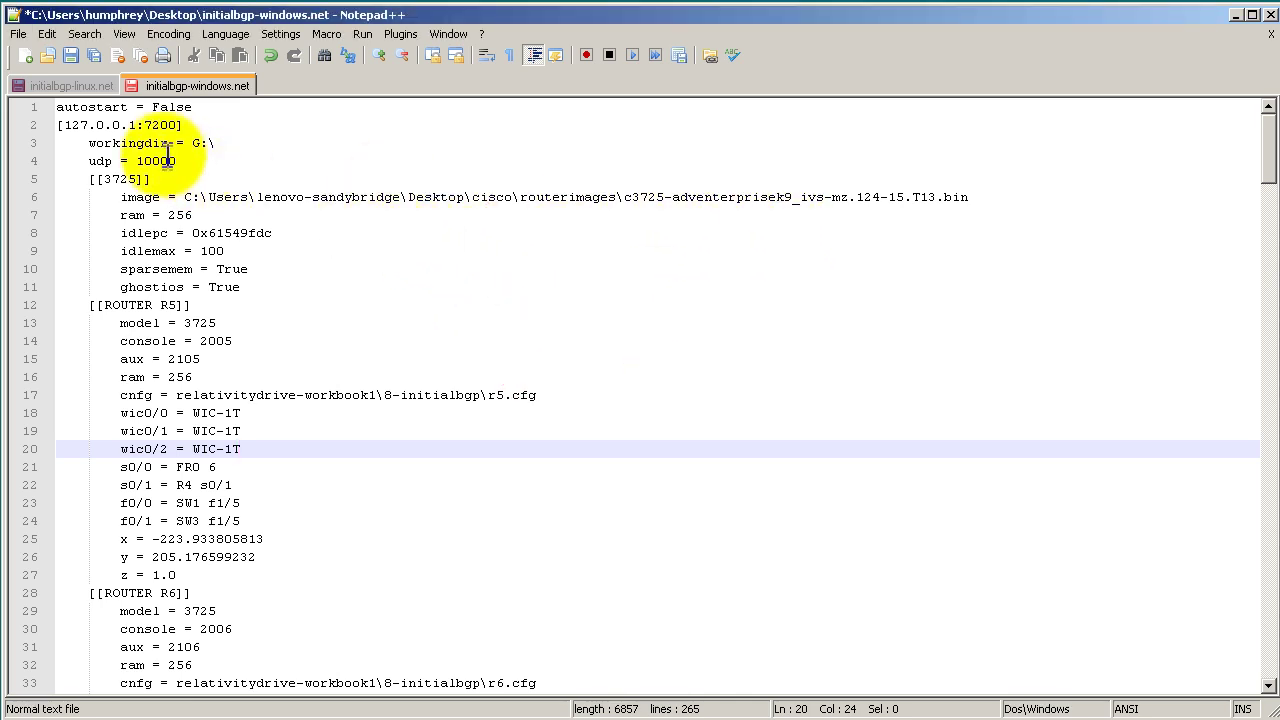
# Select the full R5 config path on line 17 of the Linux file, then return to Windows
pyautogui.click(105, 88)
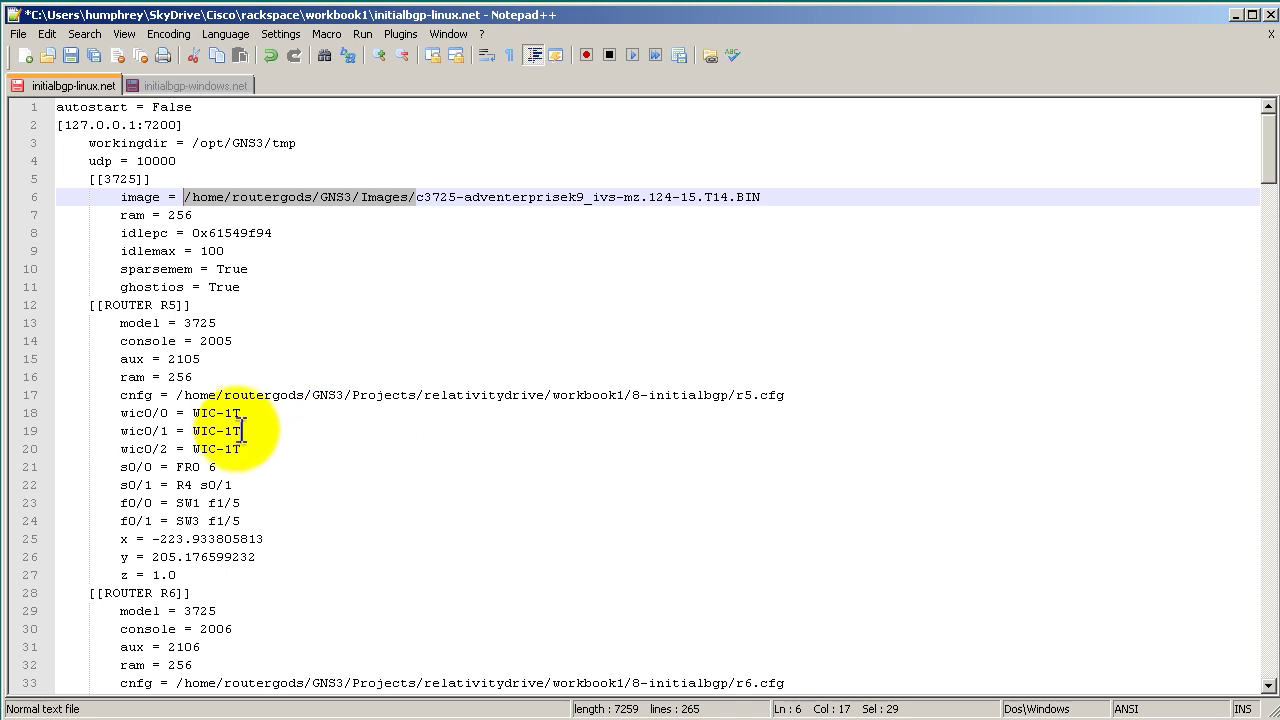
pyautogui.moveTo(178, 395); pyautogui.dragTo(812, 398)
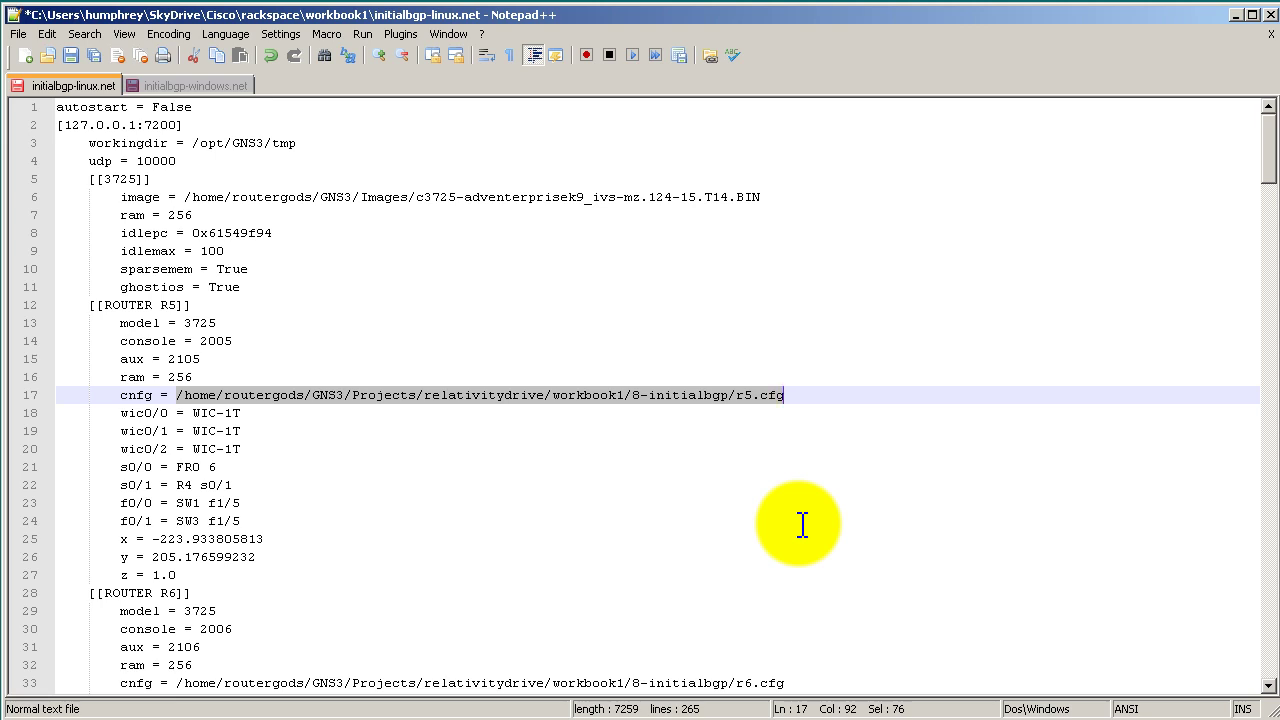
pyautogui.hotkey('ctrl', 'Tab')
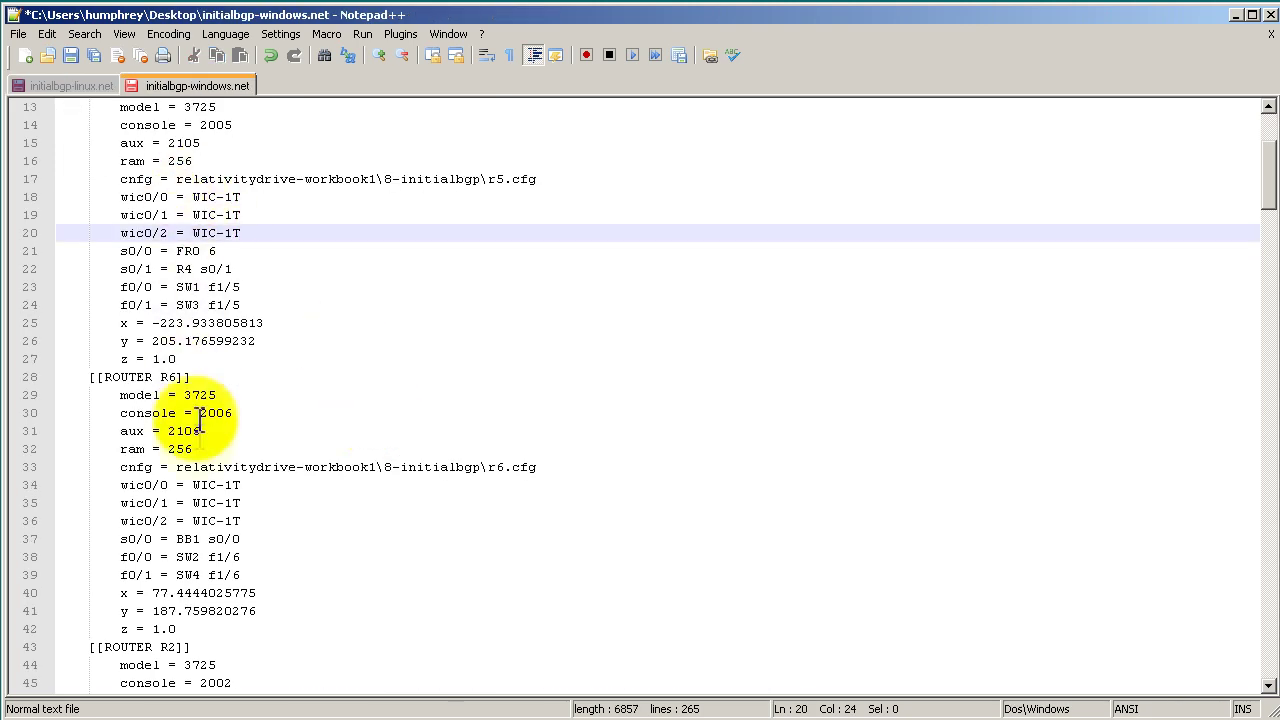
# Highlight the relativitydrive-workbook1\8-initialbgp\r folder portion of R6's cnfg path on line 33
pyautogui.moveTo(176, 467); pyautogui.dragTo(543, 467)
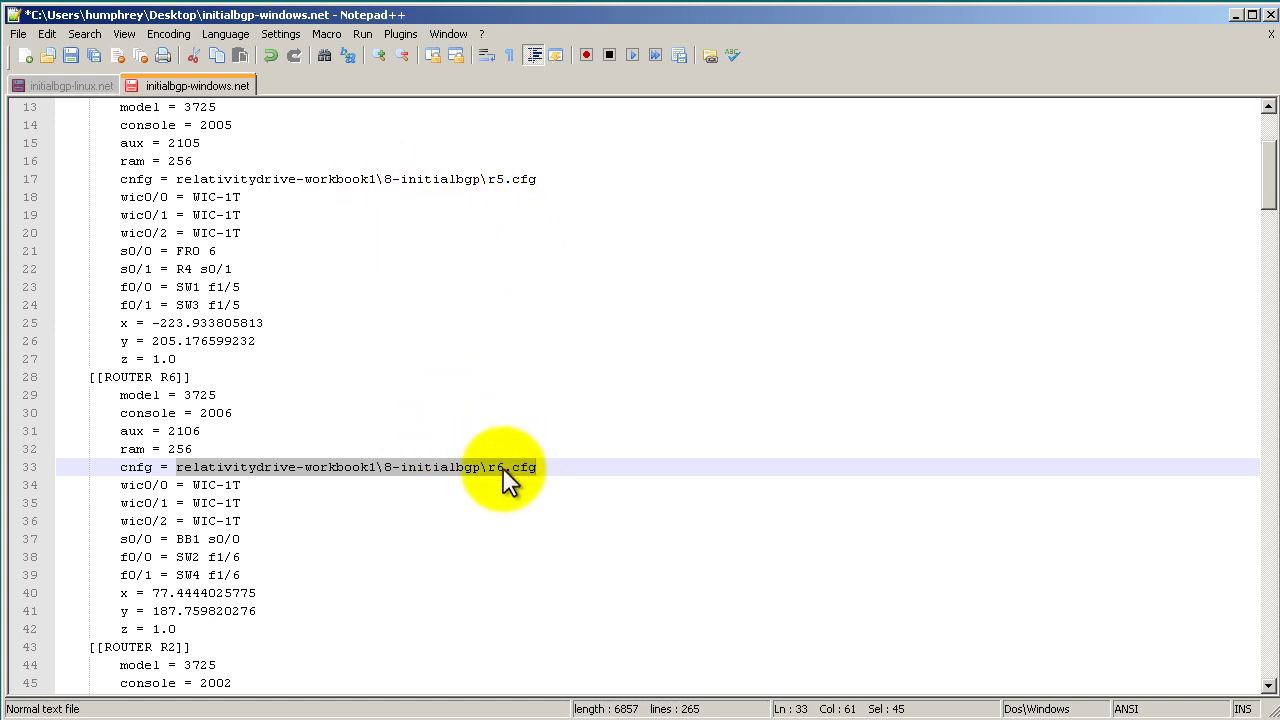
pyautogui.moveTo(488, 467); pyautogui.dragTo(177, 467)
pyautogui.scroll(-20, 240, 470)
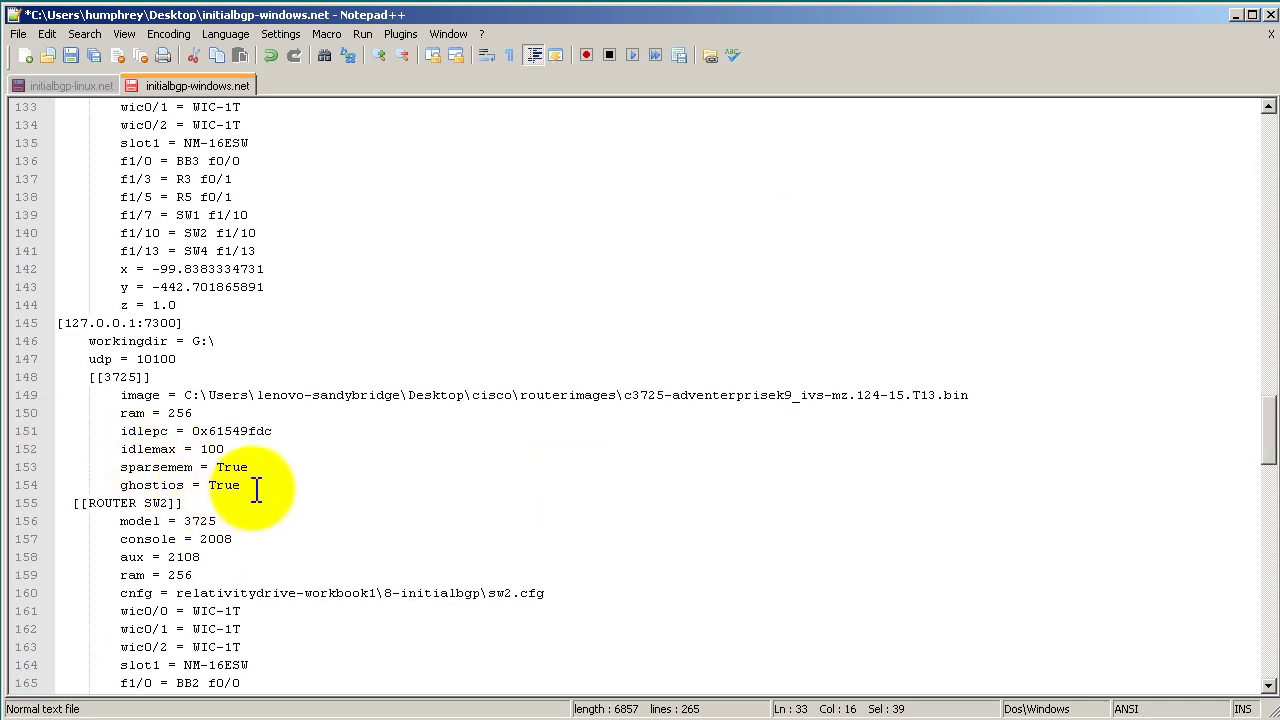
# Select the second hypervisor block, lines 145–154, then just its port 7300
pyautogui.moveTo(256, 488); pyautogui.dragTo(57, 323)
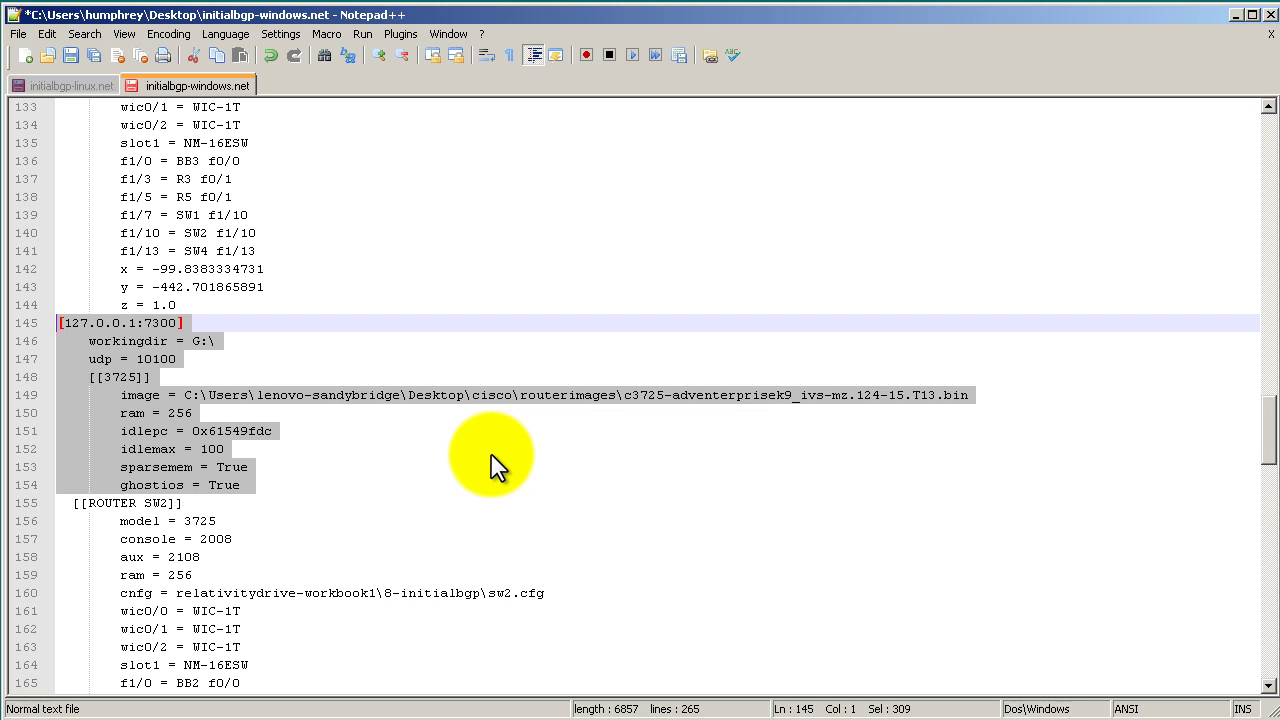
pyautogui.scroll(9, 491, 455)
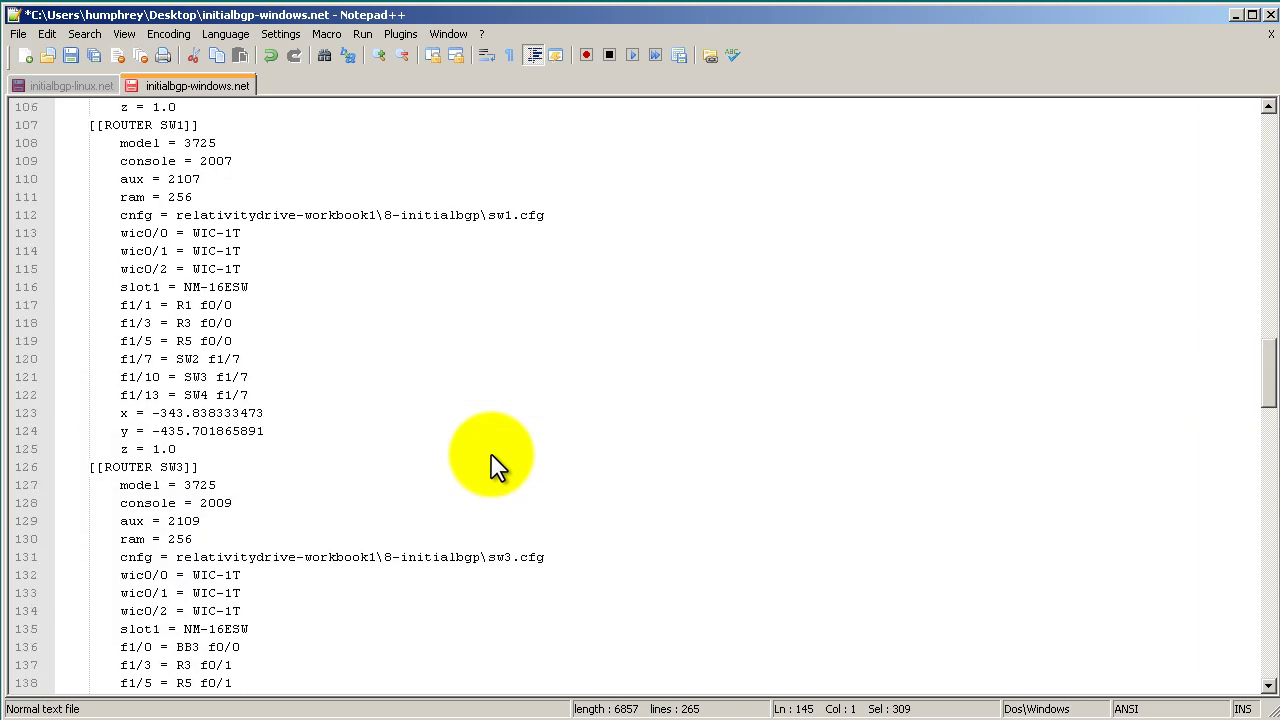
pyautogui.scroll(-8, 491, 455)
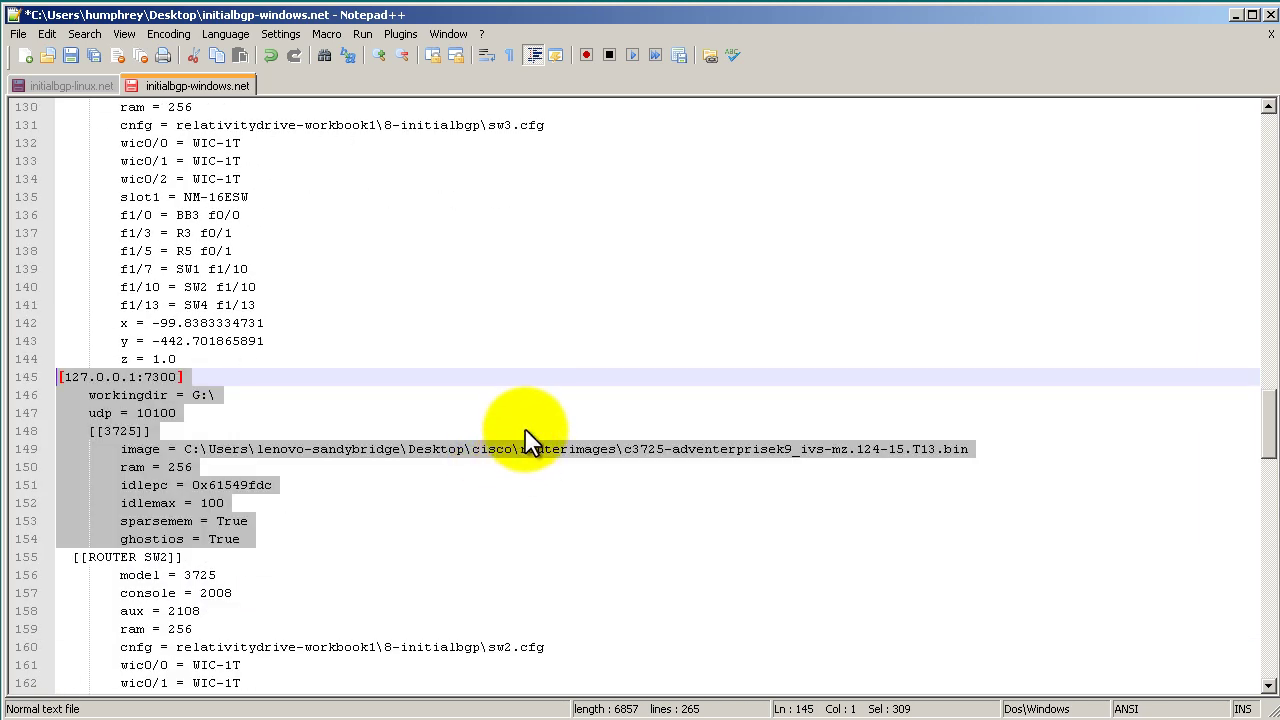
pyautogui.click(148, 377)
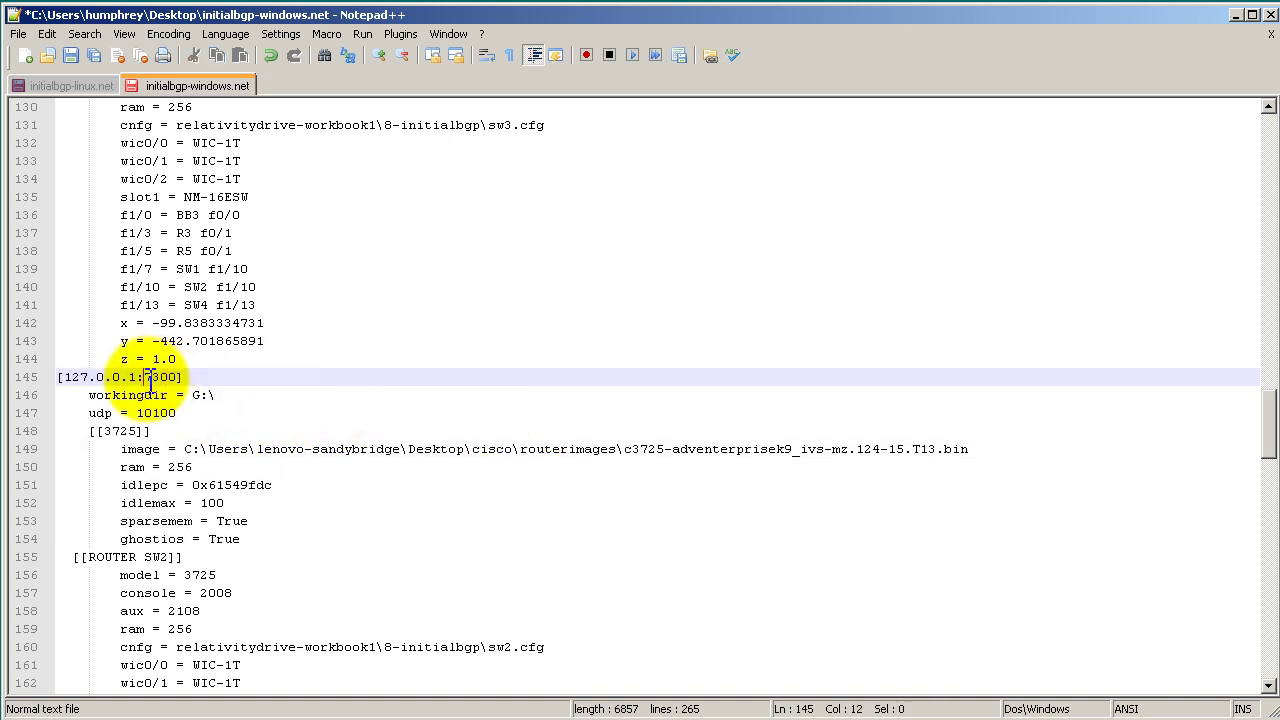
pyautogui.moveTo(148, 377); pyautogui.dragTo(176, 377)
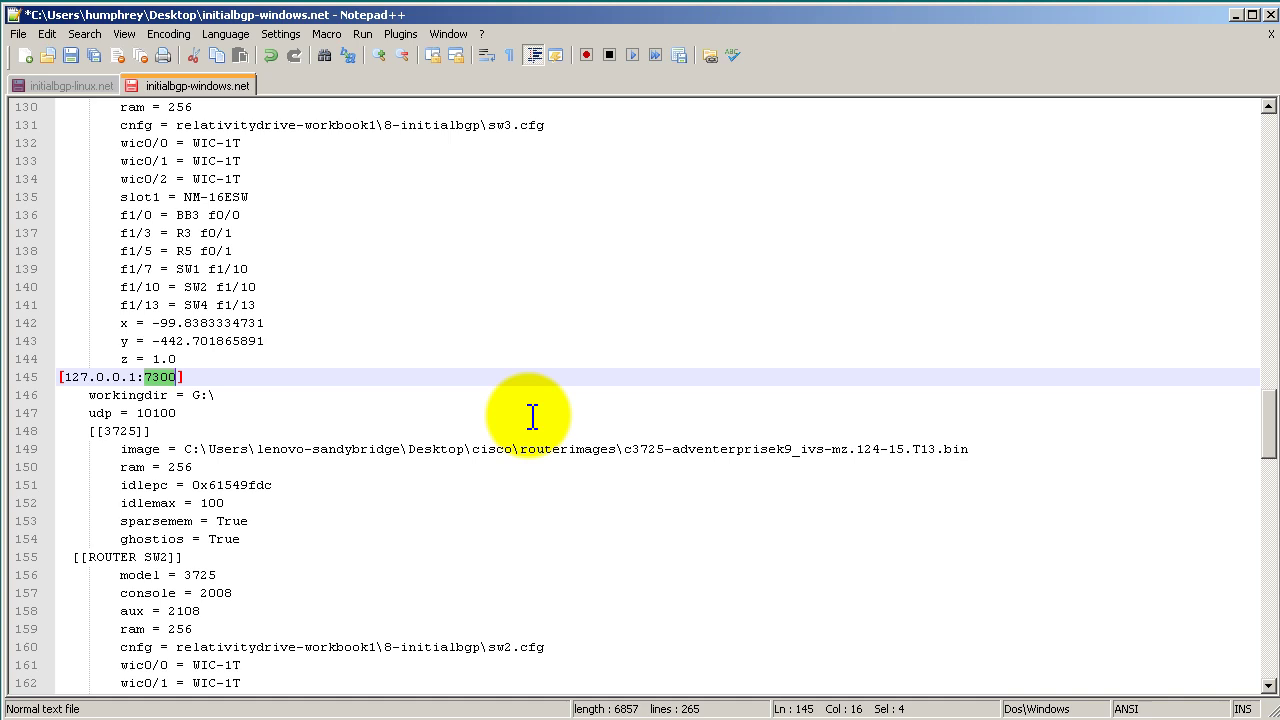
# Select port 7200 on line 2 for comparison, then scroll back to the 7300 block
pyautogui.scroll(20, 306, 457)
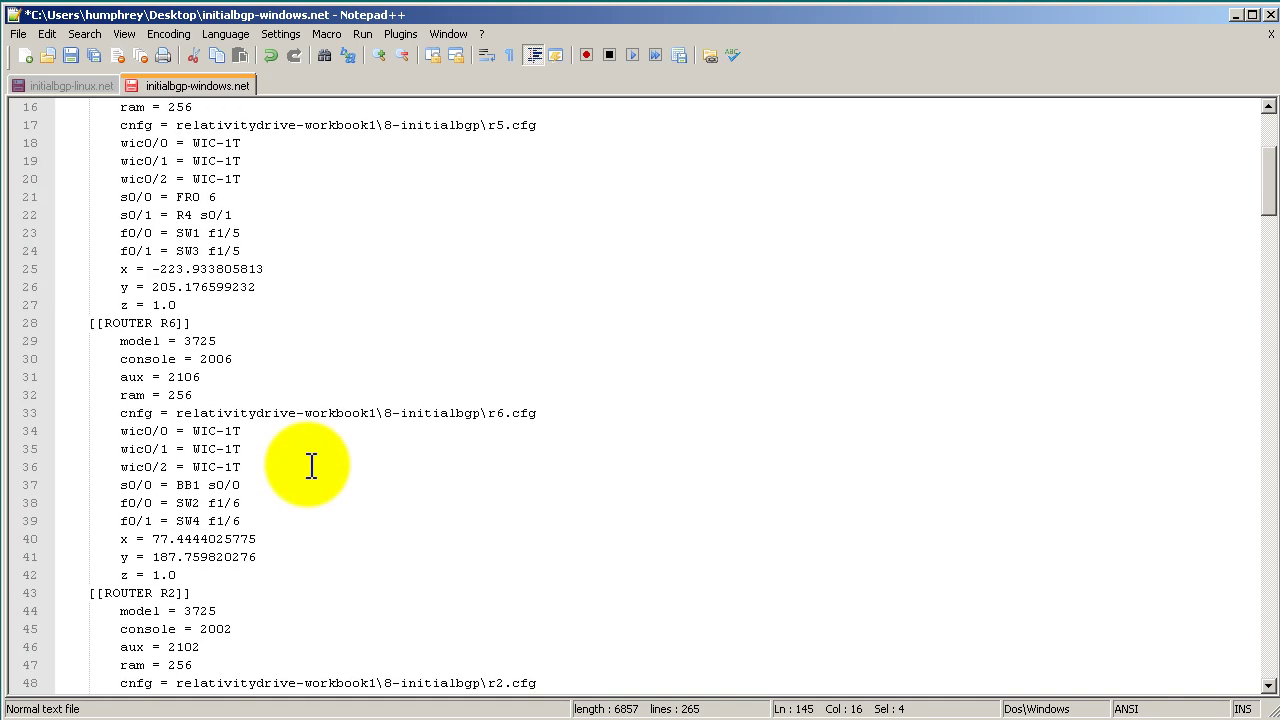
pyautogui.scroll(5, 311, 466)
pyautogui.moveTo(145, 125); pyautogui.dragTo(177, 125)
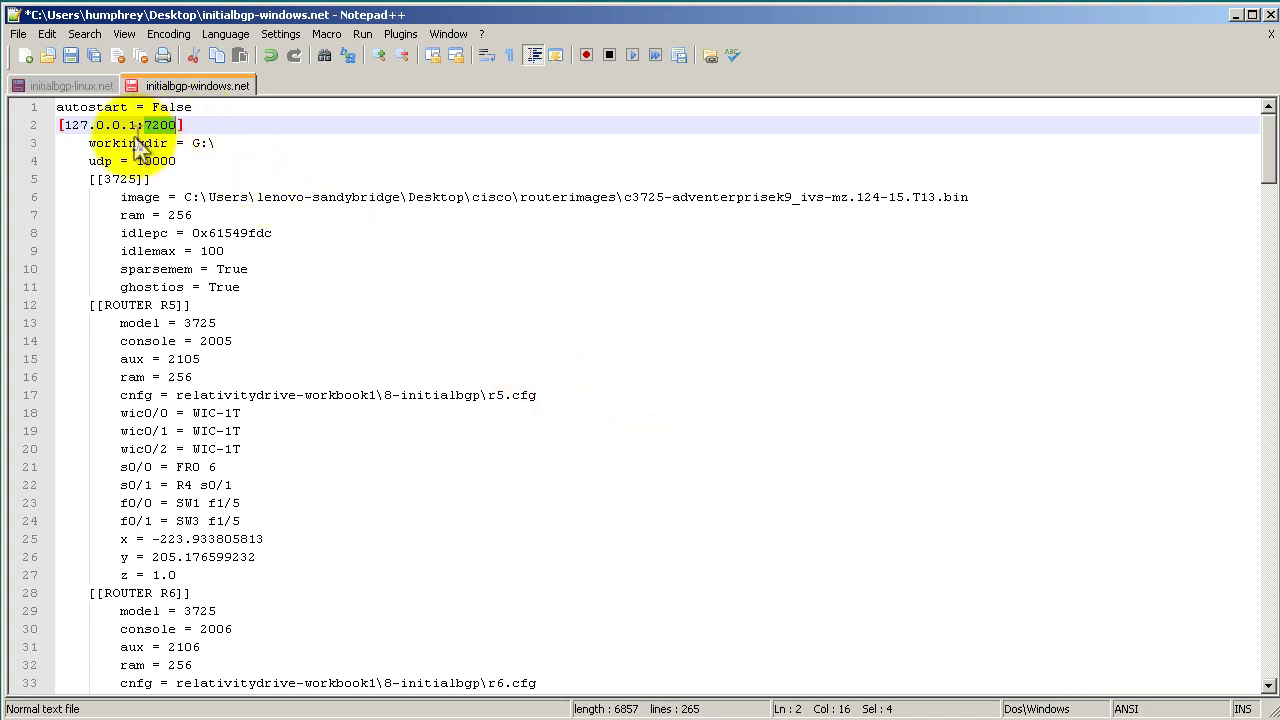
pyautogui.scroll(-20, 351, 512)
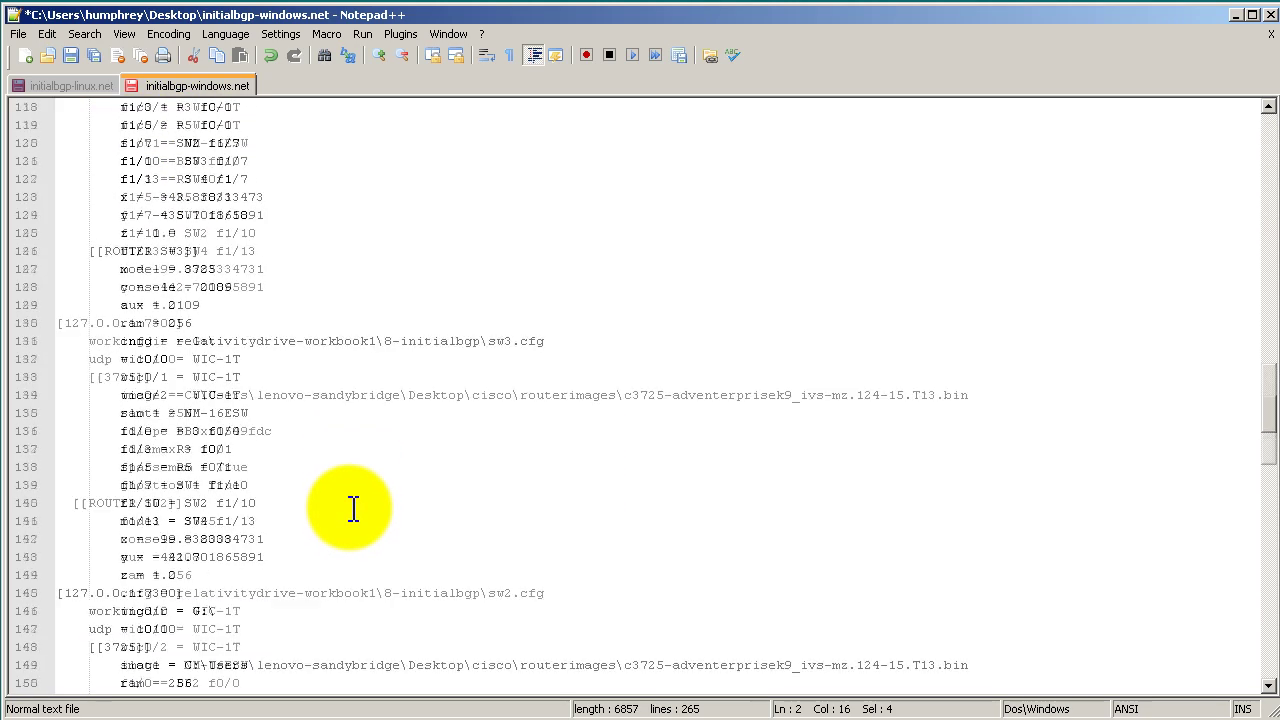
pyautogui.scroll(-5, 353, 508)
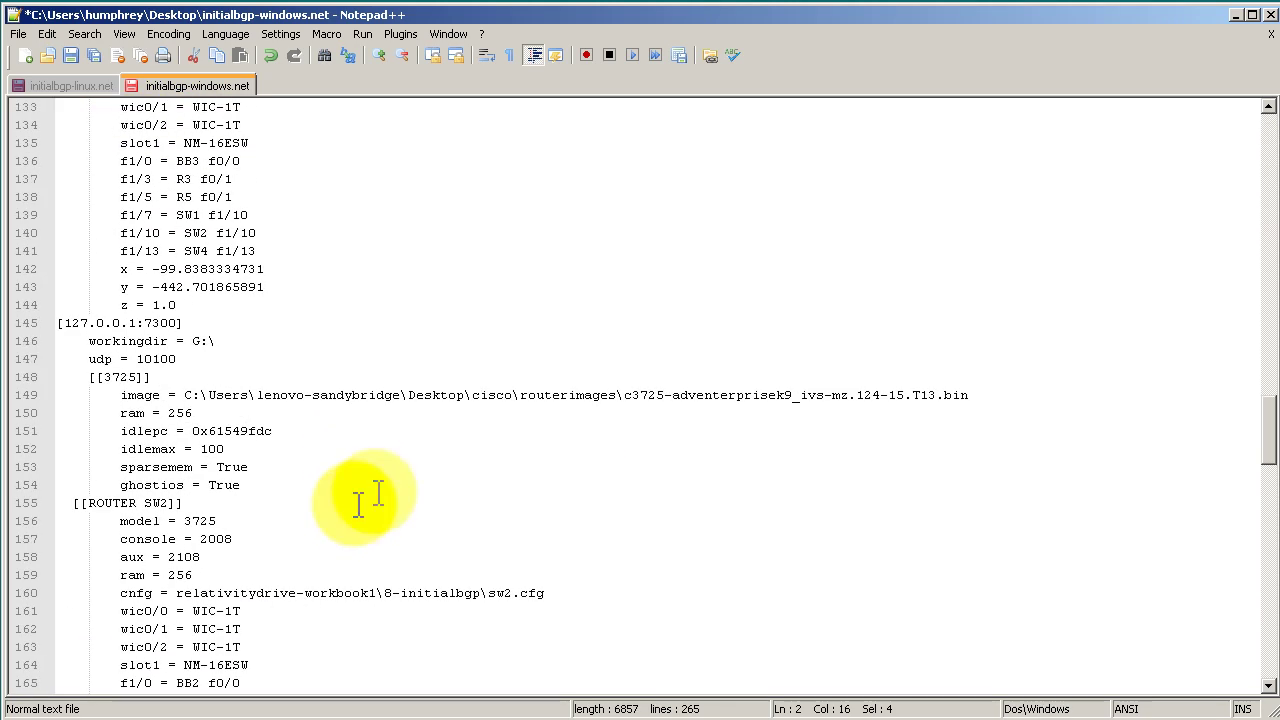
# Highlight port 7300, then select the 7200 hypervisor block on lines 2–11 through ghostios
pyautogui.doubleClick(150, 323)
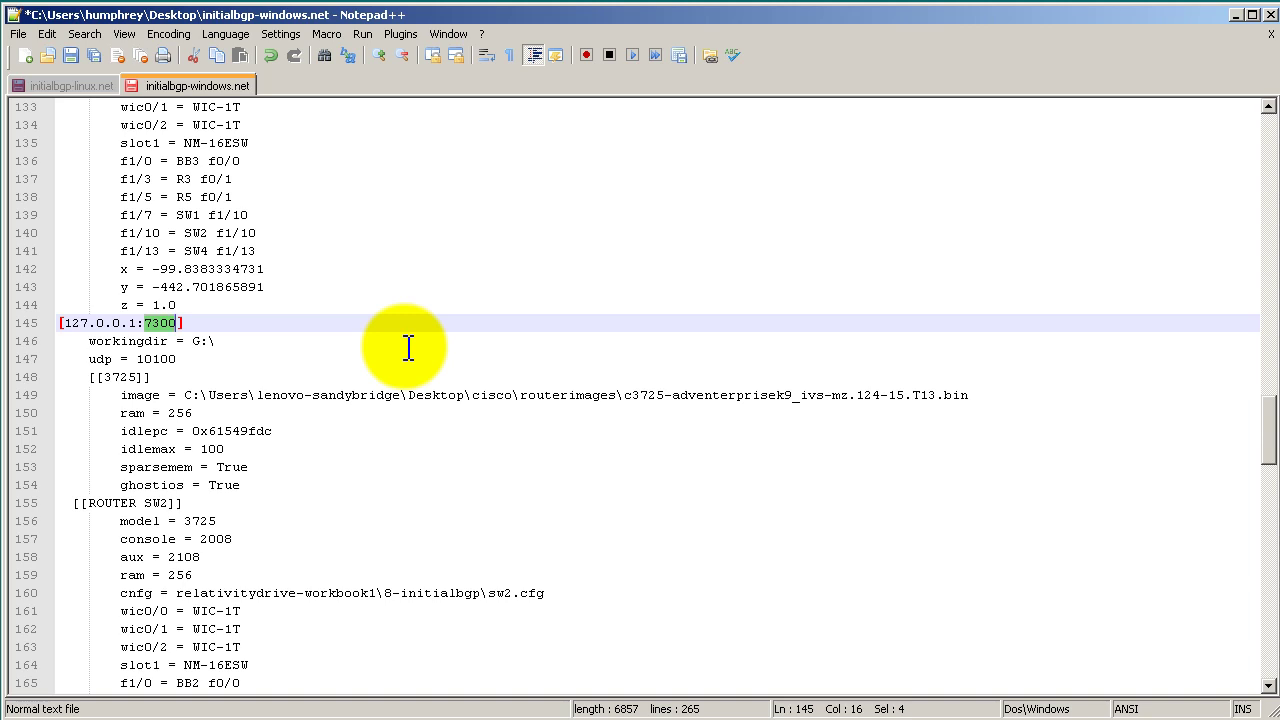
pyautogui.scroll(20, 408, 347)
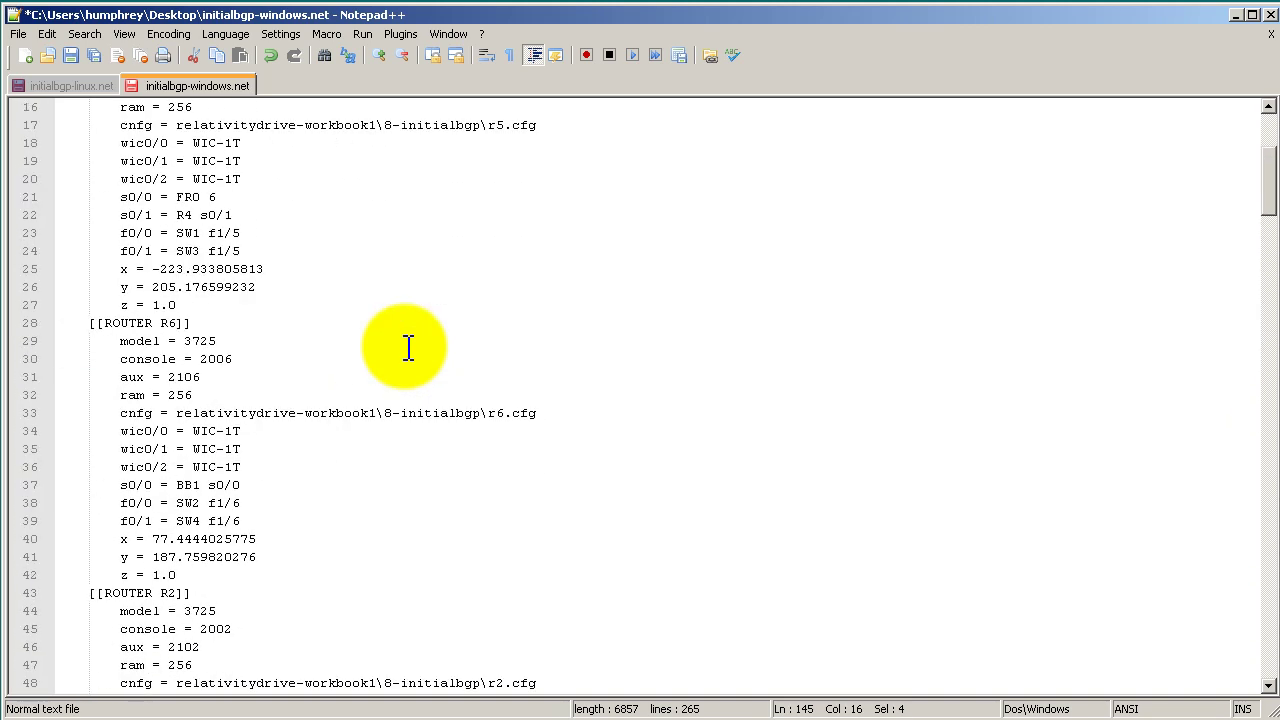
pyautogui.scroll(5, 408, 347)
pyautogui.moveTo(241, 287); pyautogui.dragTo(20, 110)
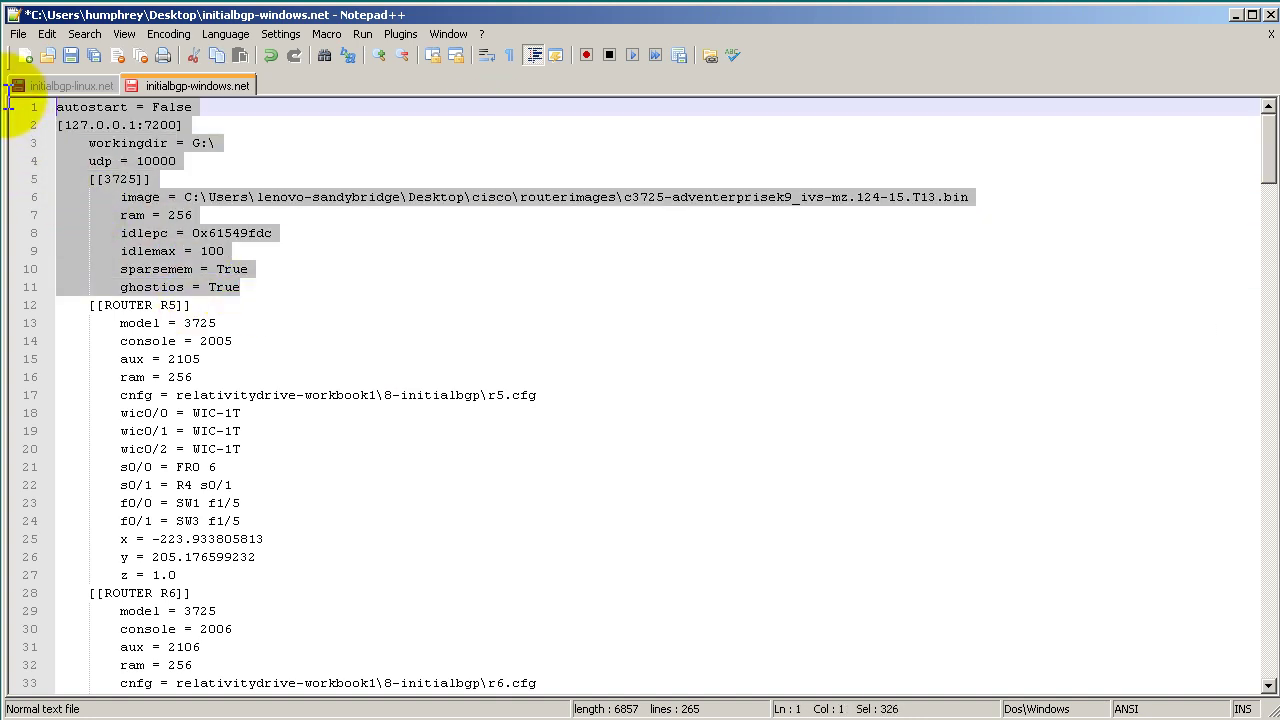
pyautogui.click(171, 180)
pyautogui.moveTo(251, 294); pyautogui.dragTo(60, 128)
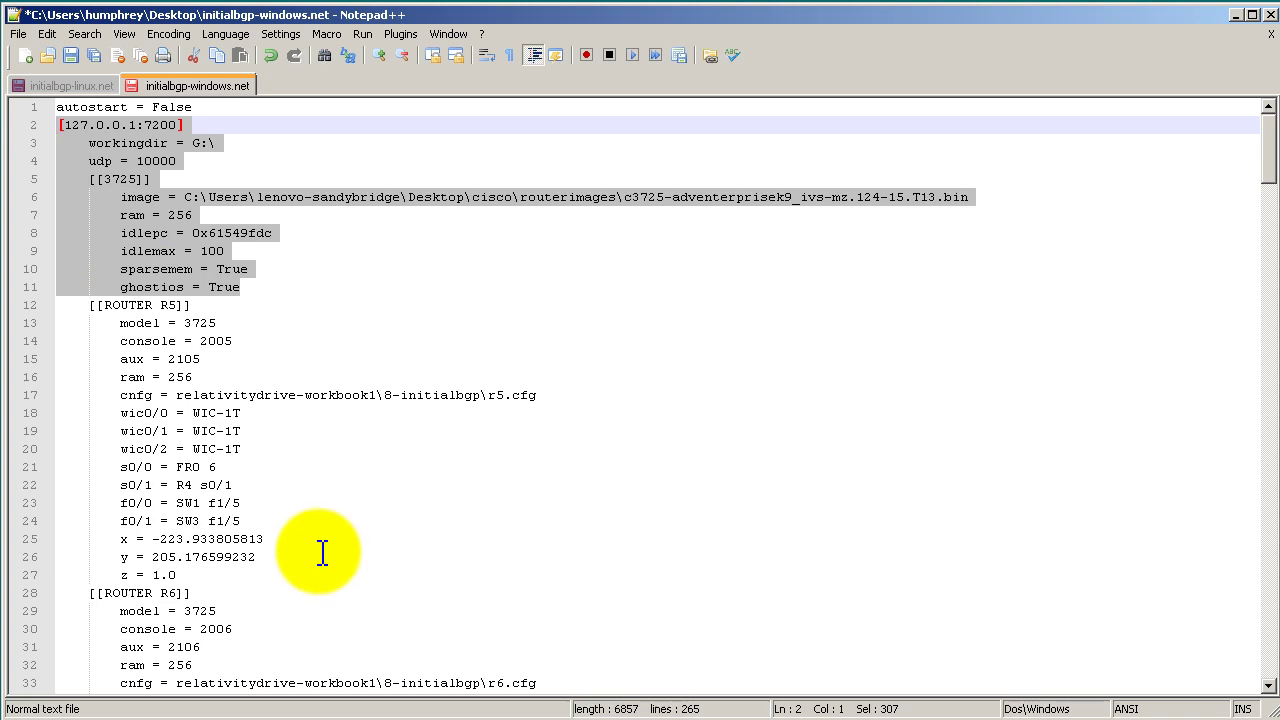
# Highlight port 7300 on line 145 again
pyautogui.scroll(-20, 322, 553)
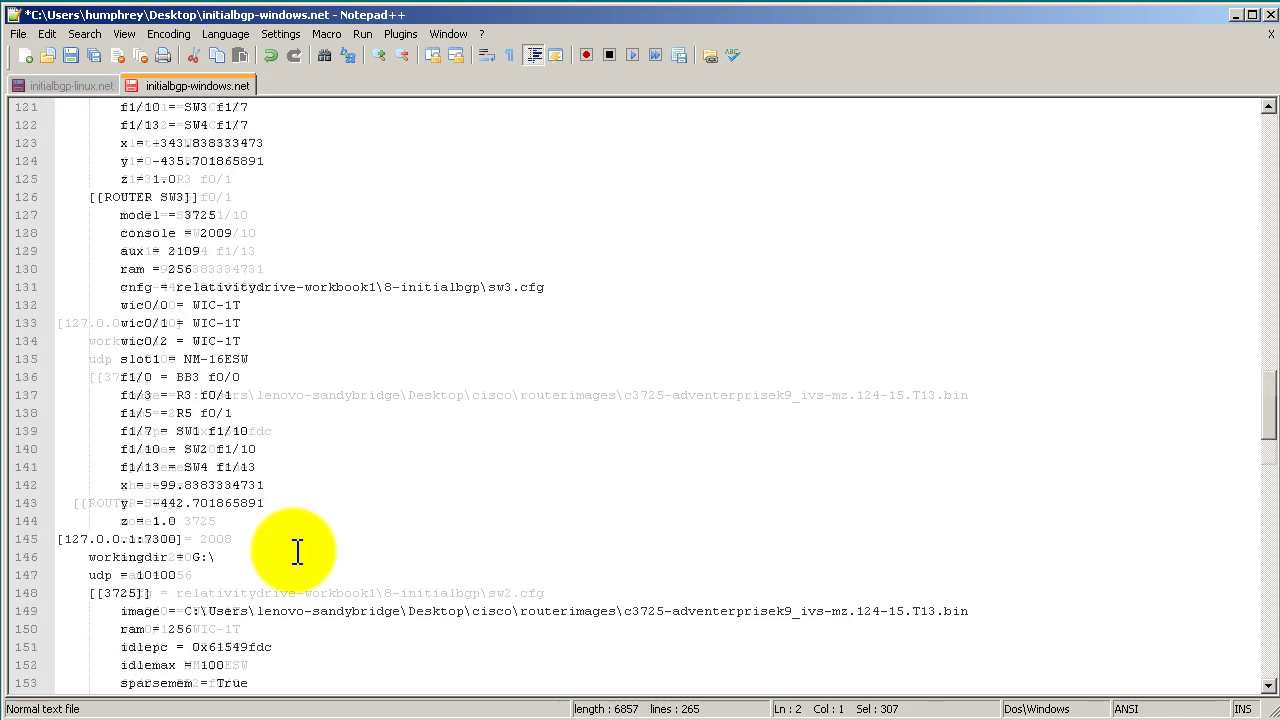
pyautogui.scroll(5, 297, 553)
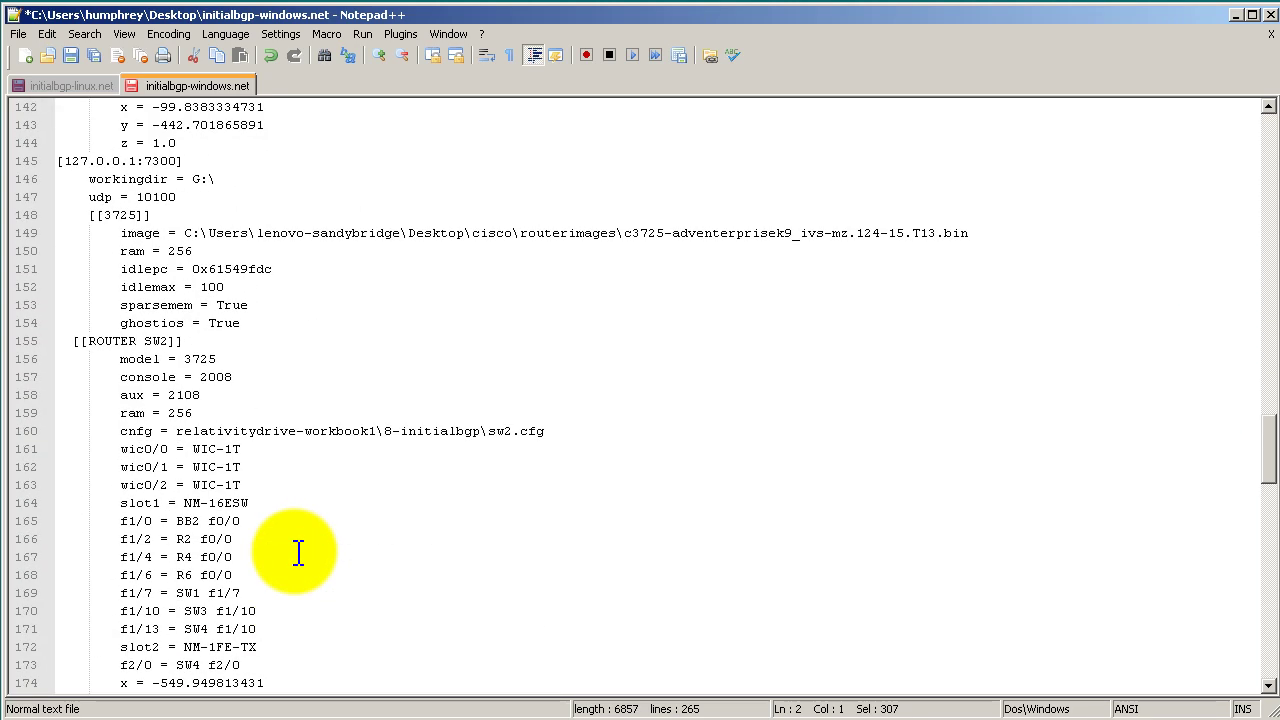
pyautogui.doubleClick(147, 161)
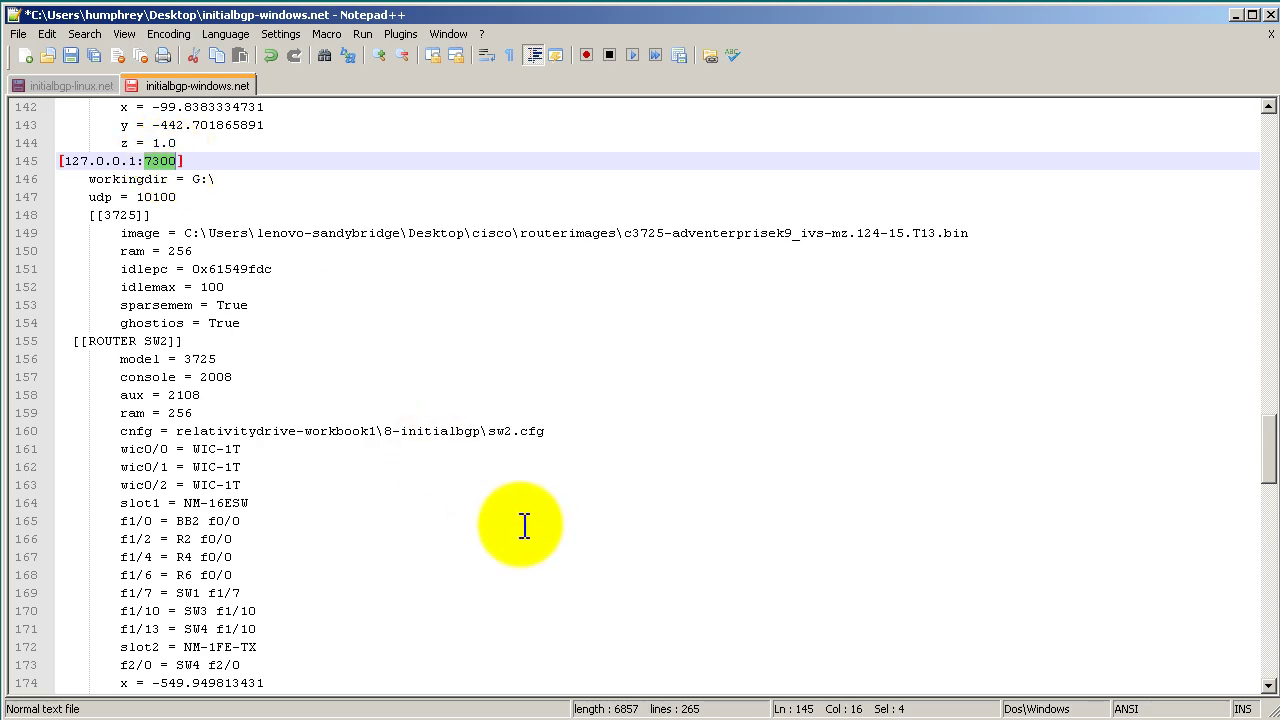
pyautogui.scroll(-20, 523, 525)
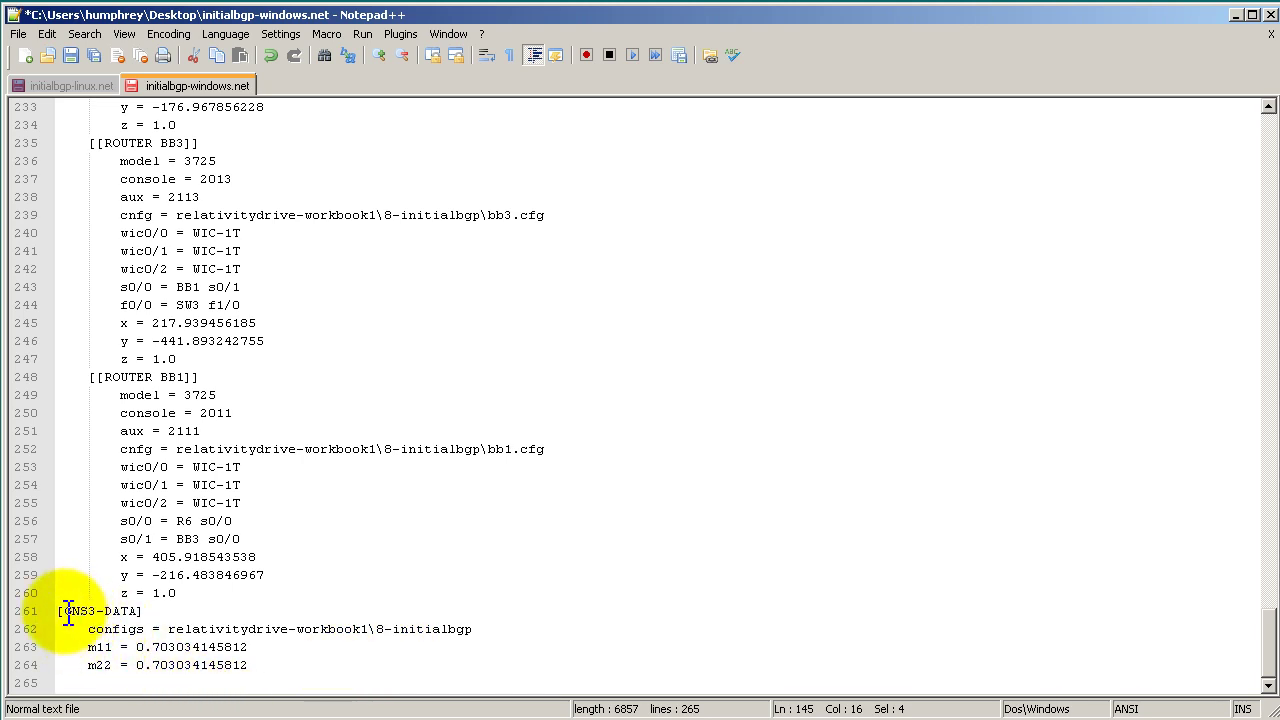
# Select the [GNS3-DATA] block, its configs path on line 262, and BB1's matching cnfg folder
pyautogui.moveTo(60, 611); pyautogui.dragTo(508, 671)
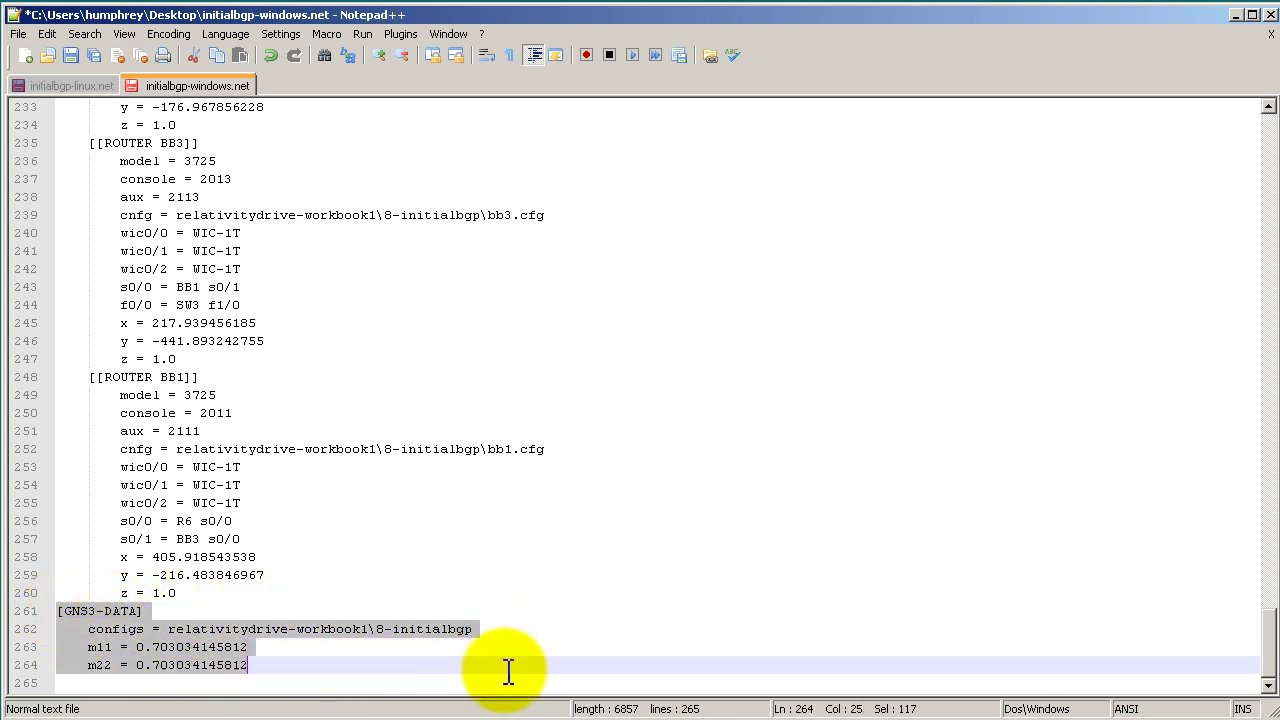
pyautogui.click(433, 615)
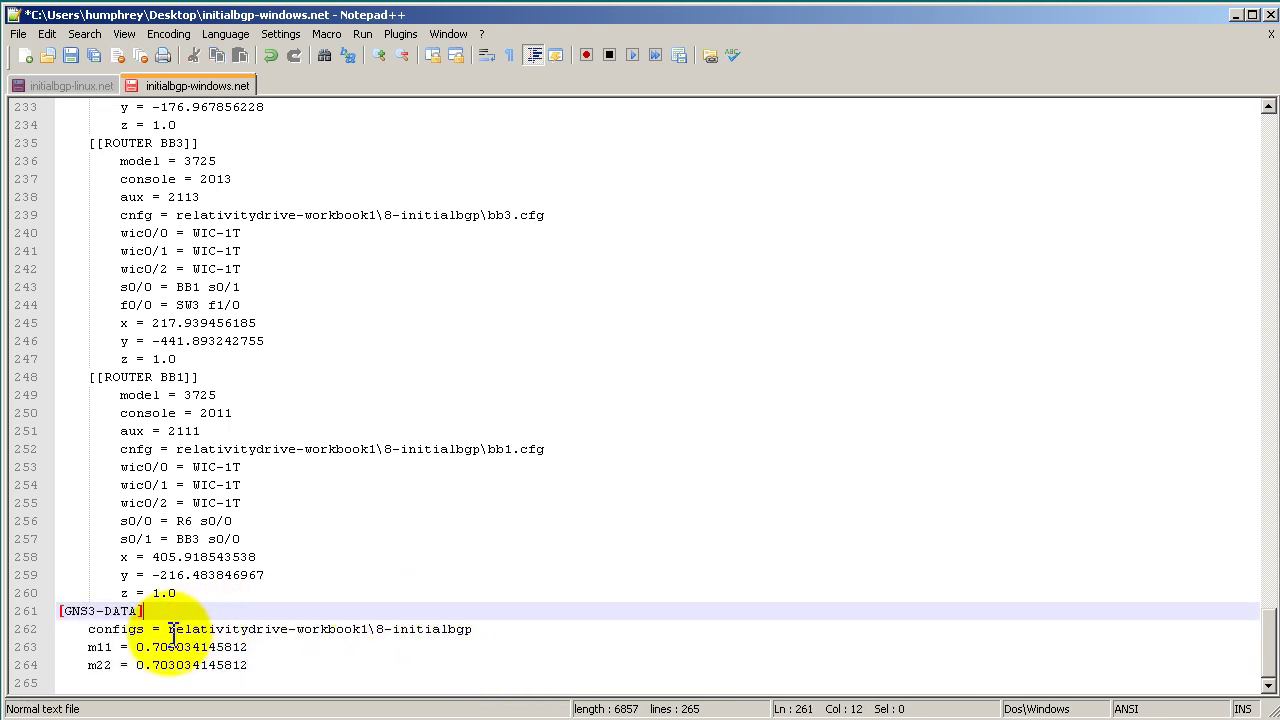
pyautogui.moveTo(170, 630); pyautogui.dragTo(483, 637)
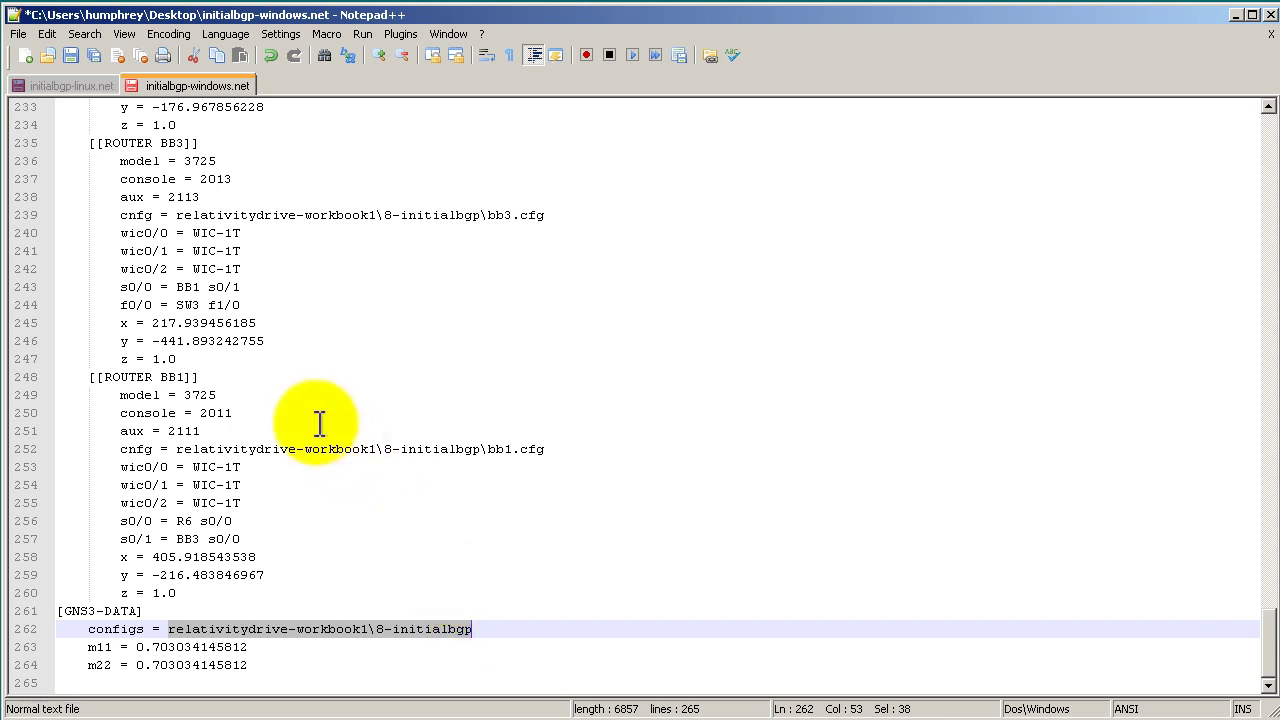
pyautogui.moveTo(177, 449); pyautogui.dragTo(482, 453)
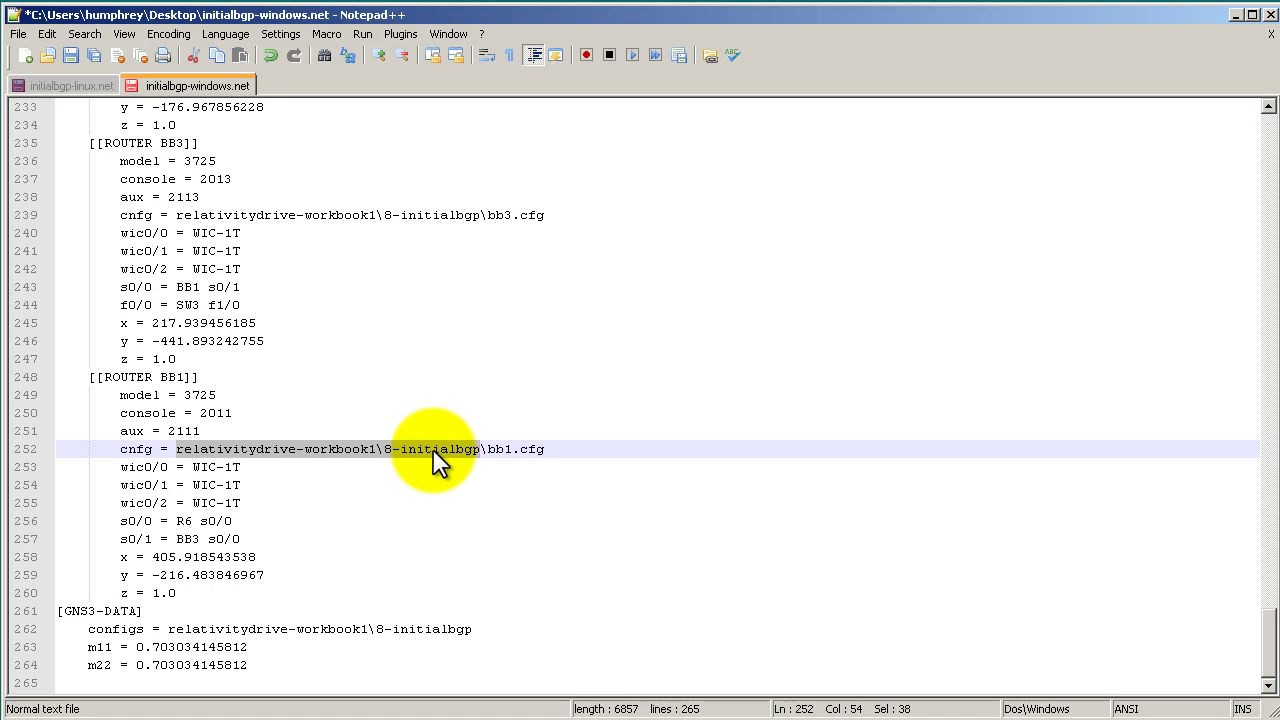
# Draw red arrows at line 6's routerimages path and at R5's r5.cfg cnfg line
pyautogui.scroll(20, 433, 449)
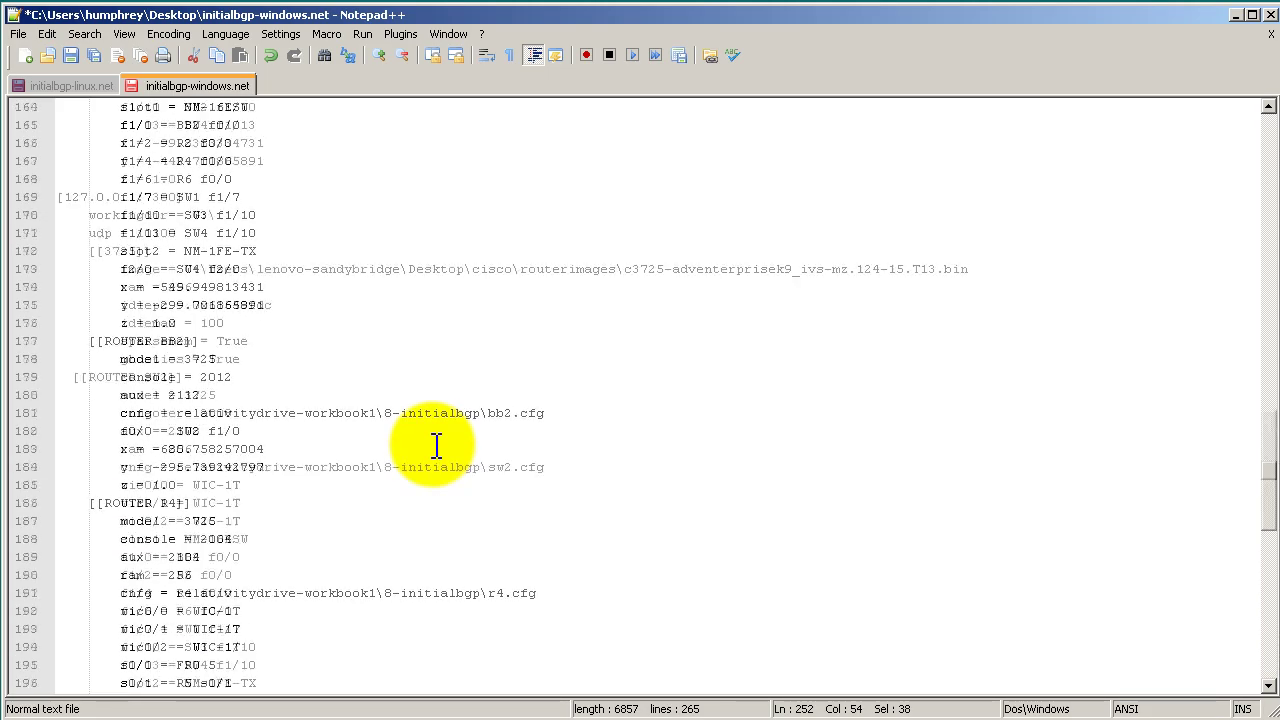
pyautogui.scroll(20, 436, 446)
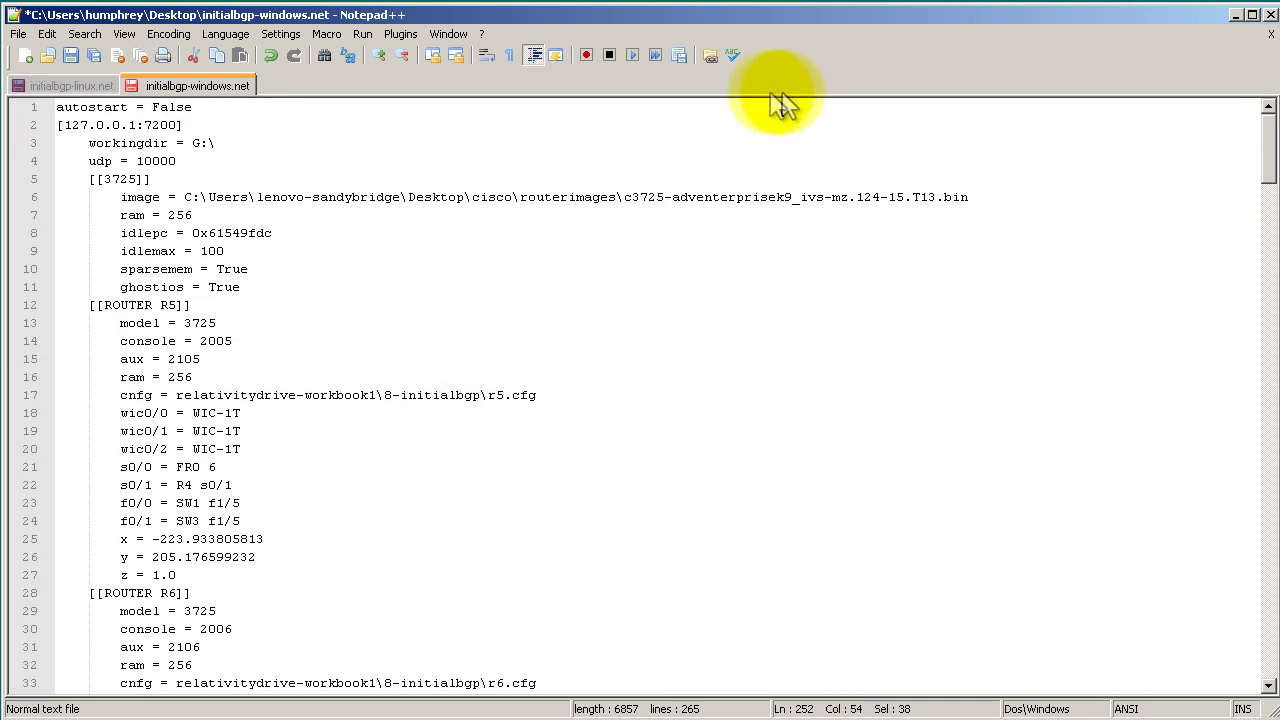
pyautogui.moveTo(591, 345); pyautogui.dragTo(551, 232)
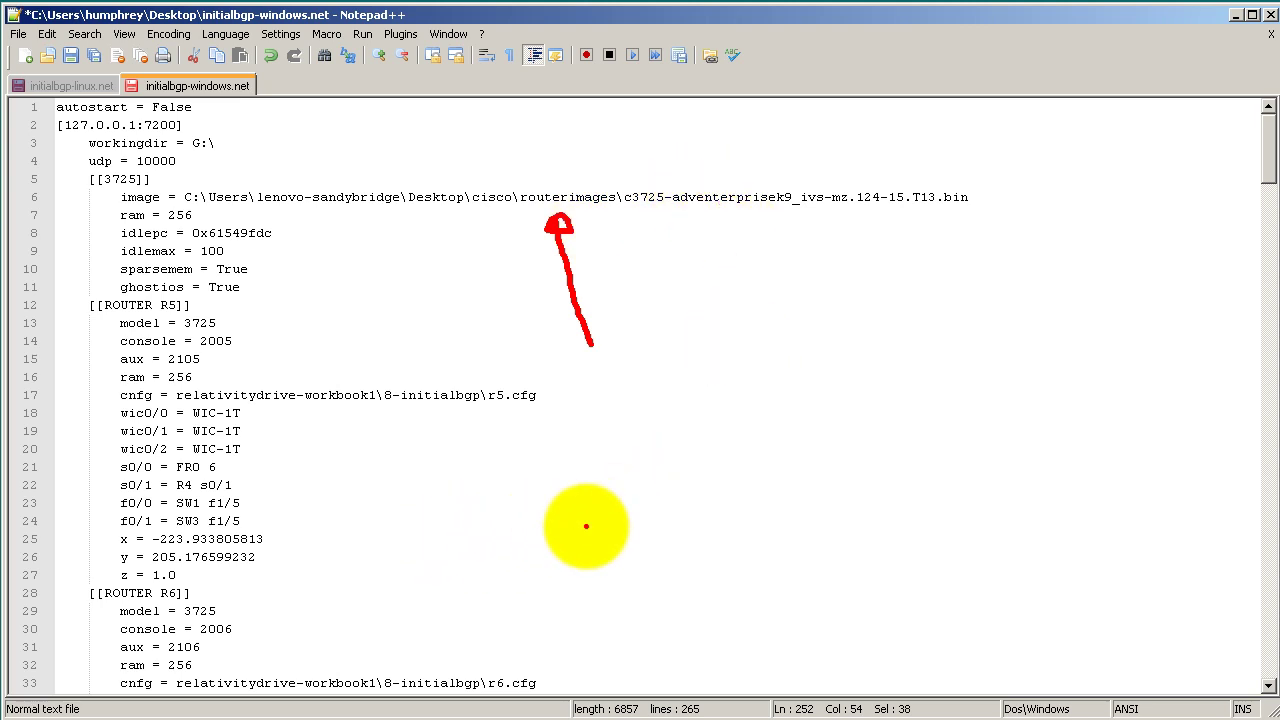
pyautogui.moveTo(588, 524)
pyautogui.mouseDown()
pyautogui.moveTo(474, 436)
pyautogui.moveTo(474, 473)
pyautogui.moveTo(477, 428)
pyautogui.moveTo(509, 429)
pyautogui.moveTo(472, 472)
pyautogui.mouseUp()
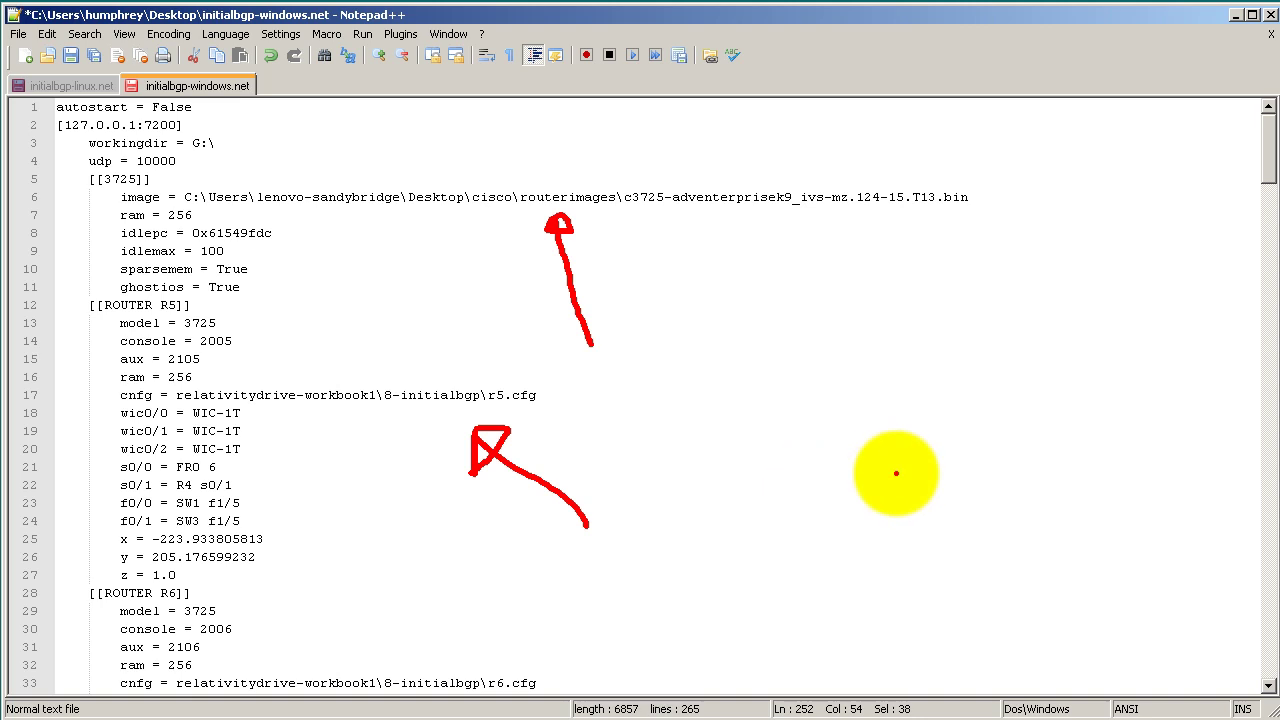